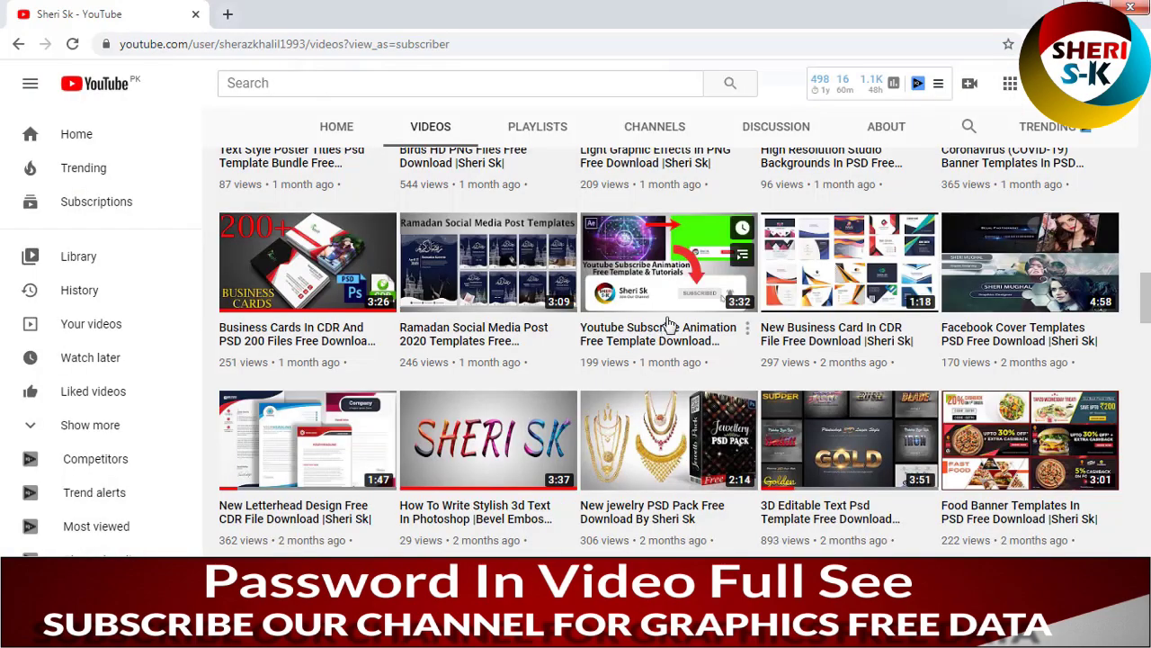
Preview the PNG mockup images full-size, stepping through several of them.
scroll(675, 321, "up", 5)
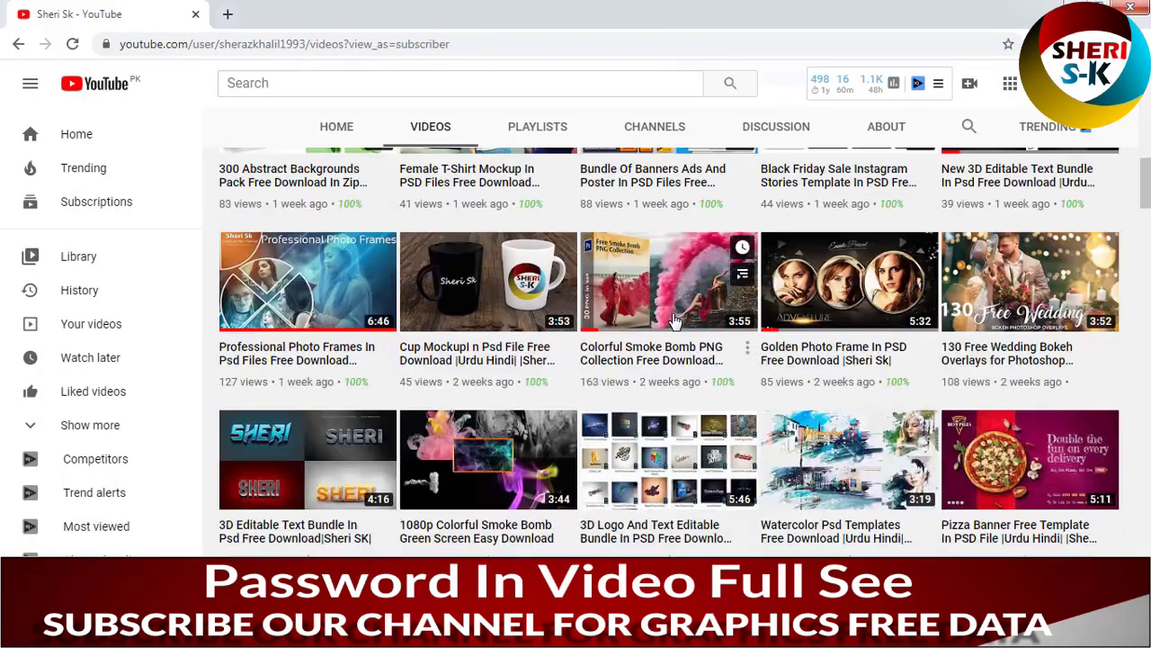
scroll(674, 321, "up", 2)
scroll(675, 321, "up", 2)
scroll(675, 321, "up", 2)
scroll(674, 321, "up", 3)
scroll(674, 321, "down", 4)
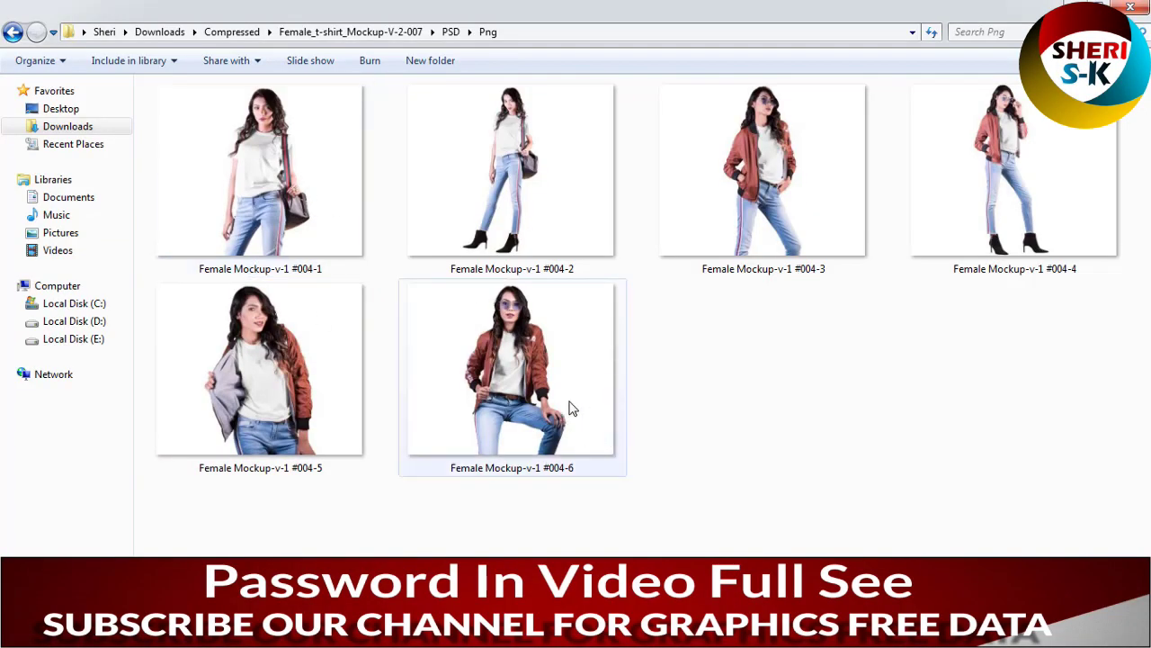
double_click(529, 358)
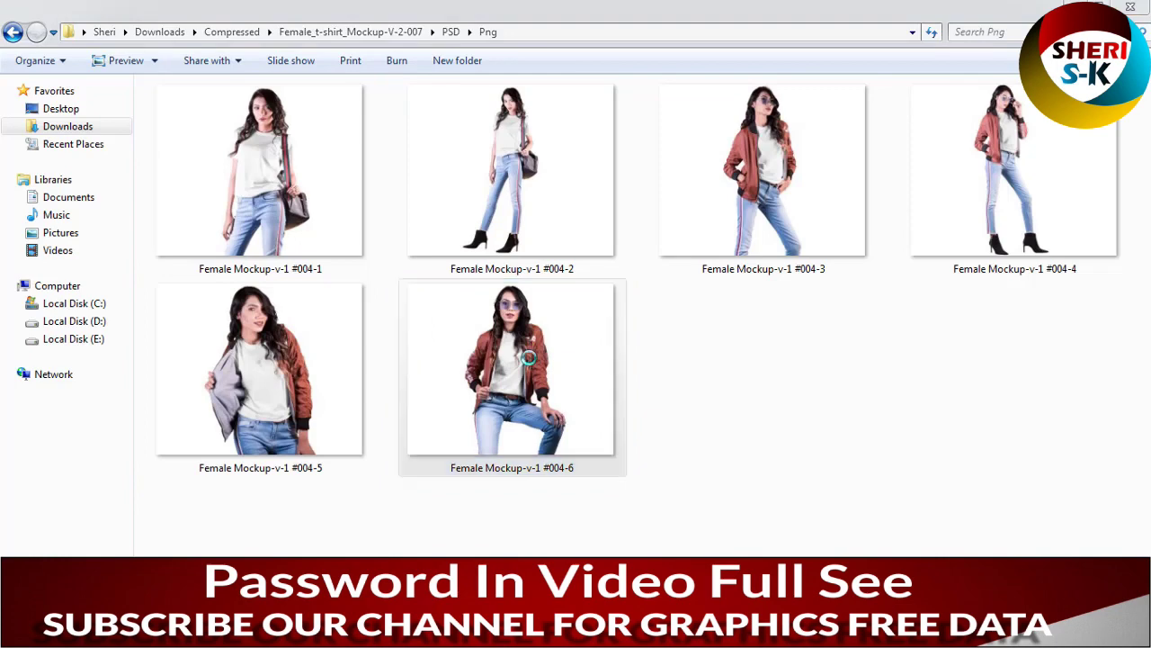
key("Left")
key("Left")
key("Left")
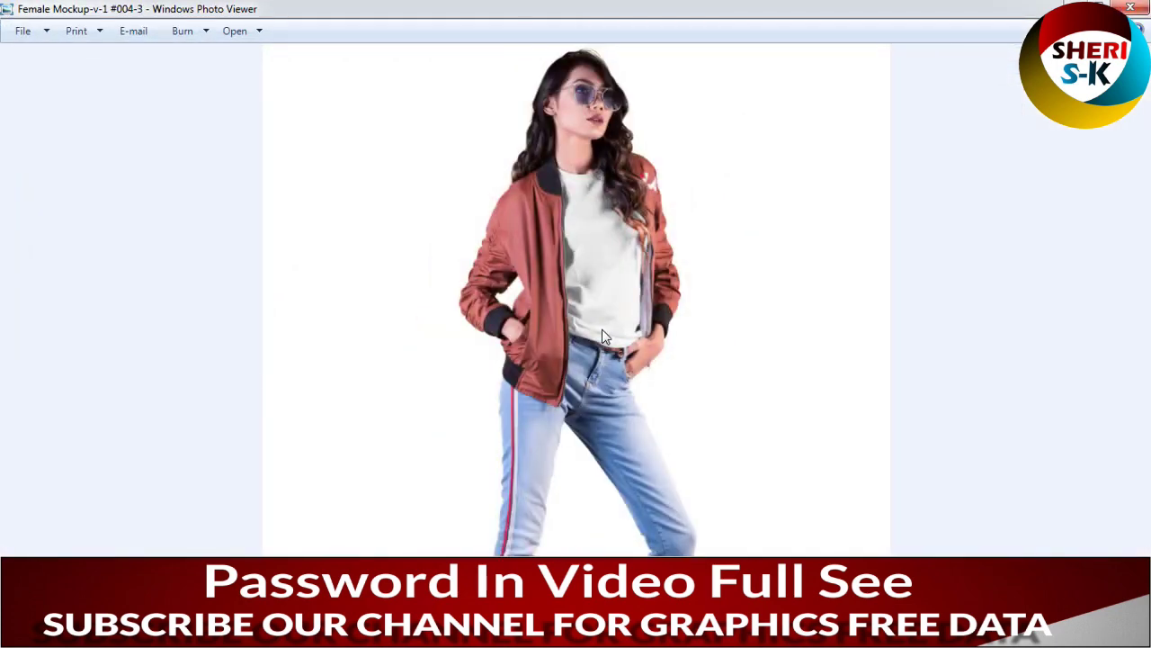
key("Left")
key("Left")
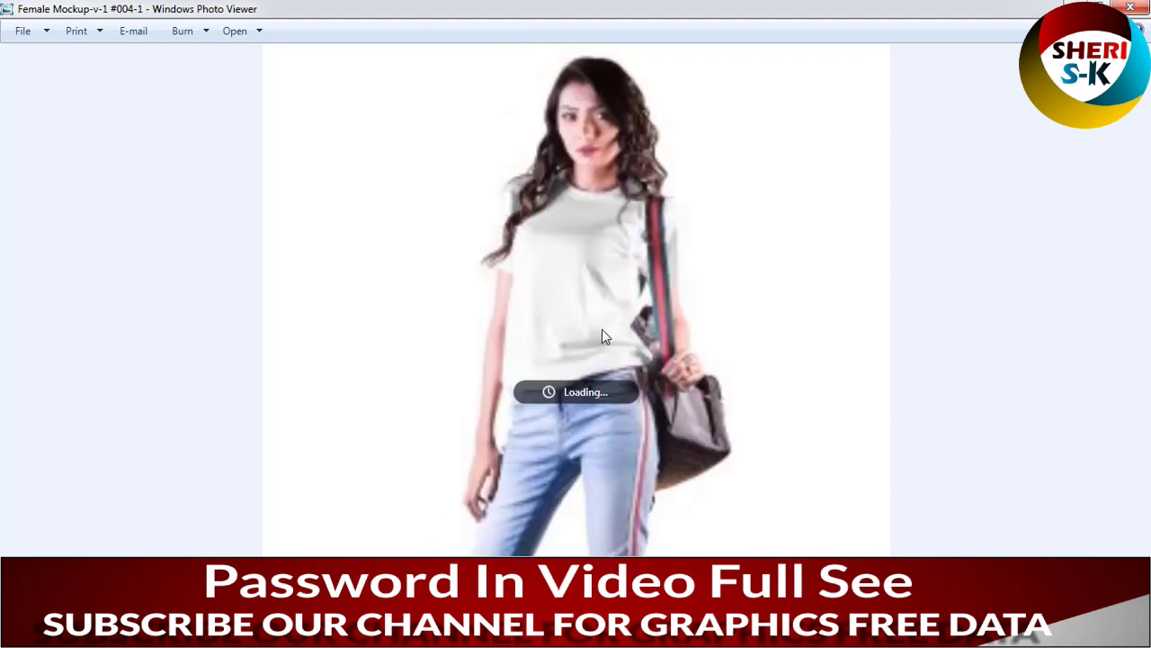
key("Right")
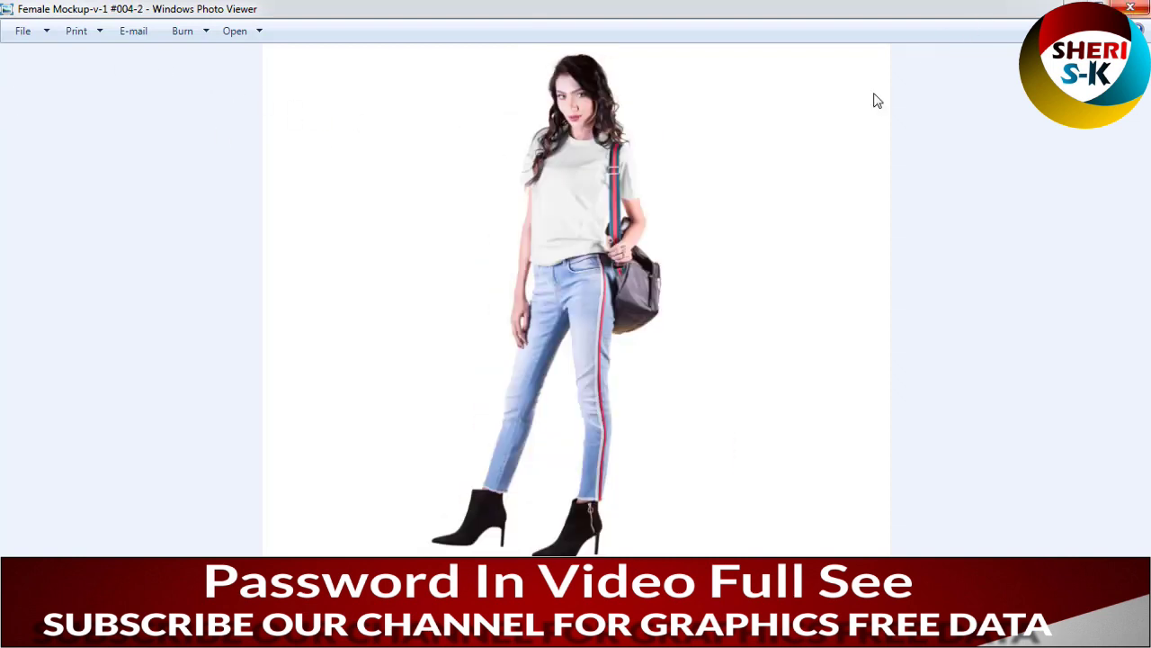
left_click(1131, 7)
Open Female Mockup-v-1 #004.psd from the PSD folder in Adobe Photoshop CC 2018.
left_click(12, 32)
left_click(576, 256)
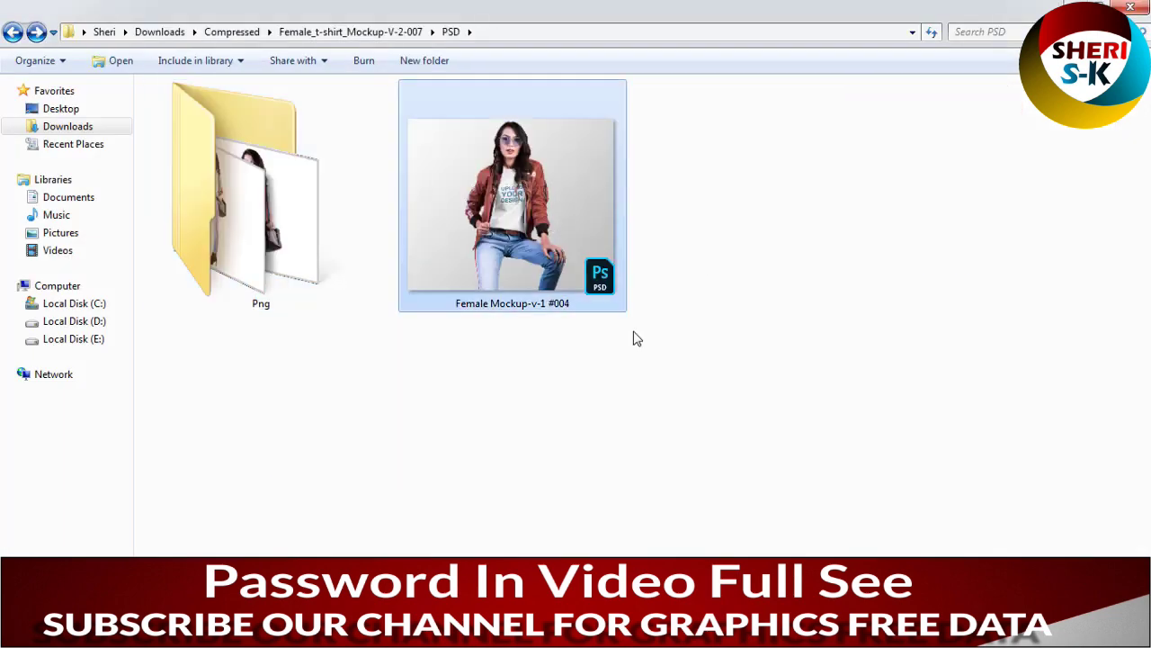
double_click(545, 259)
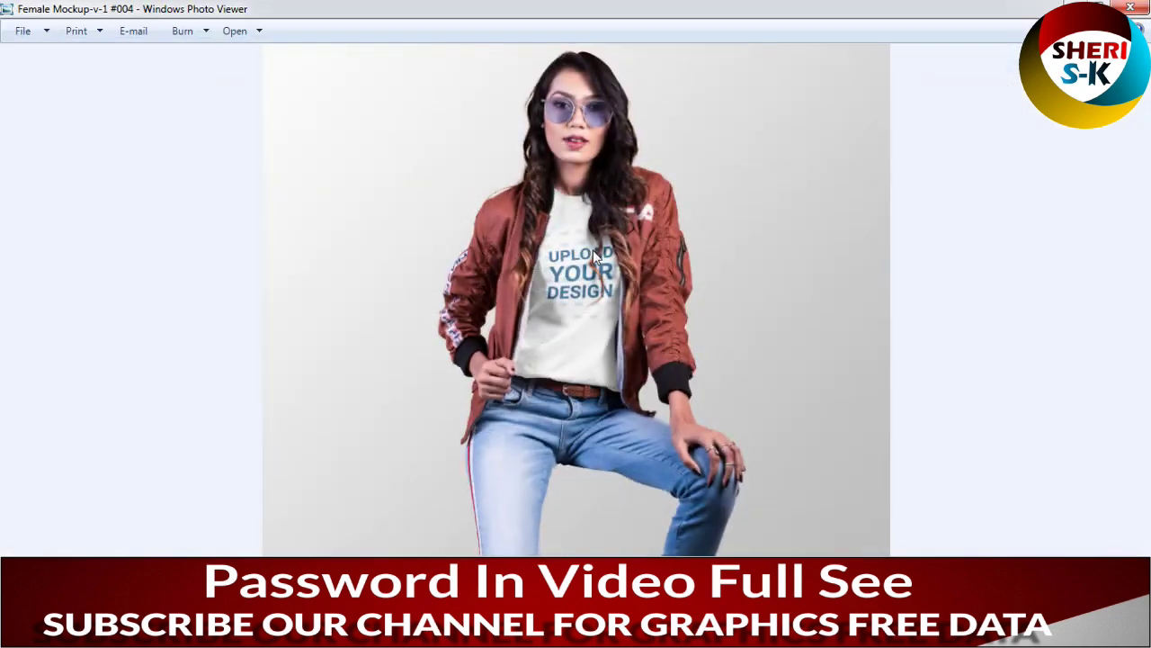
left_click(1131, 7)
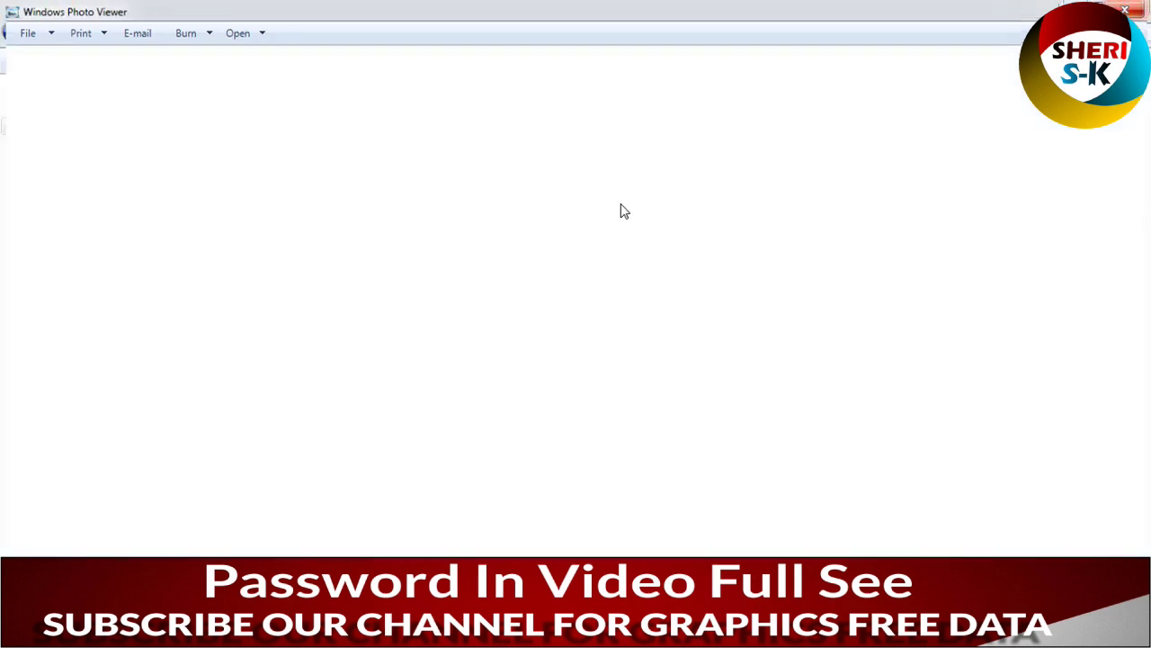
right_click(510, 204)
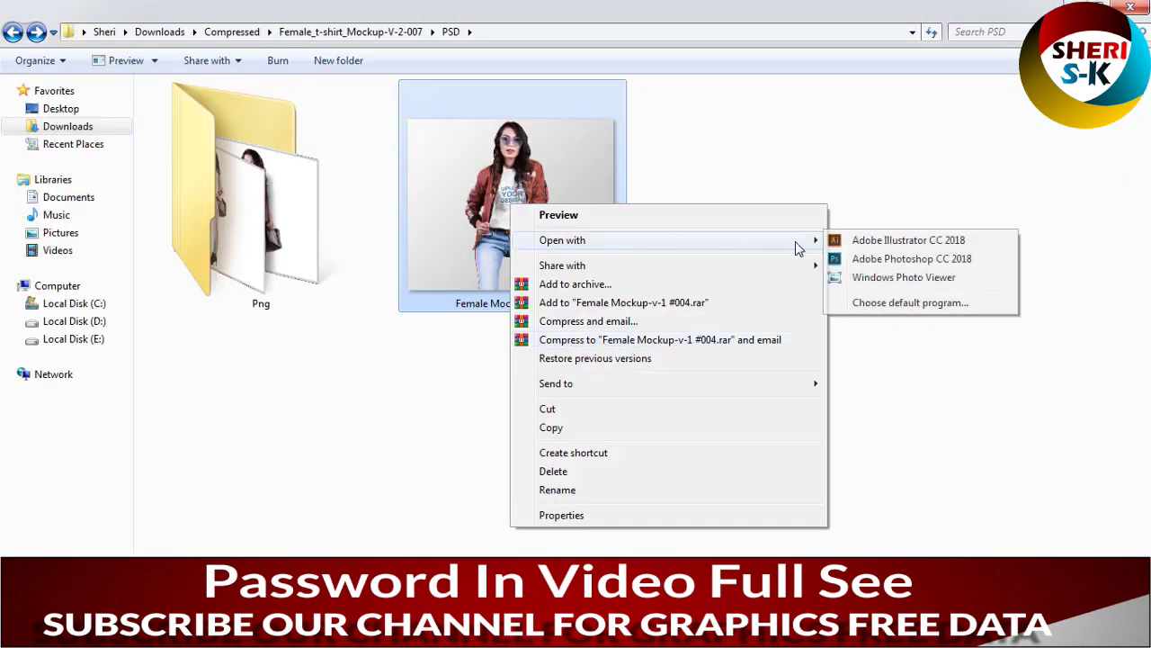
left_click(886, 257)
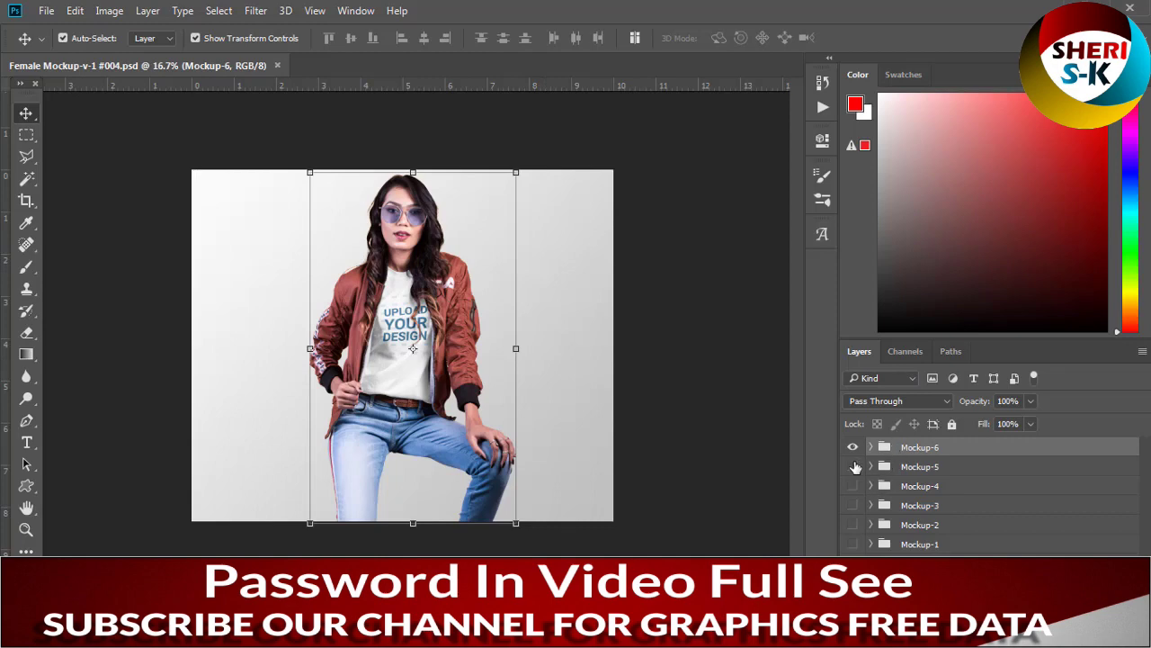
Preview each mockup scene from Mockup-6 down to Mockup-1, then show Mockup-6 again.
left_click(852, 447)
left_click(851, 466)
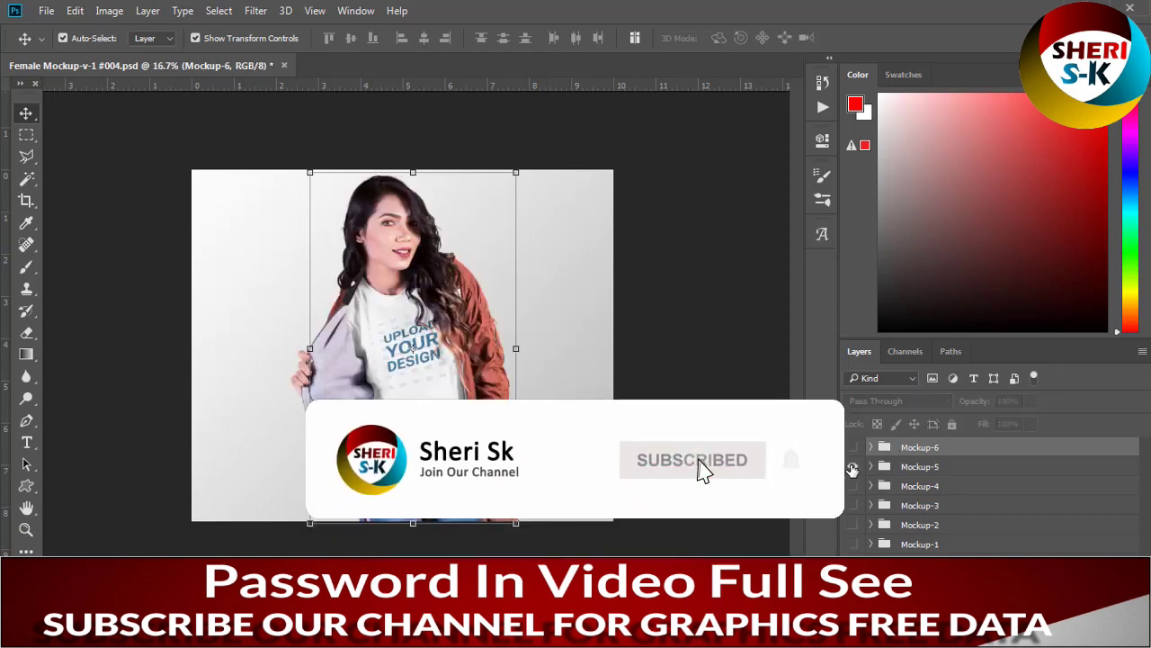
left_click(851, 467)
left_click(851, 485)
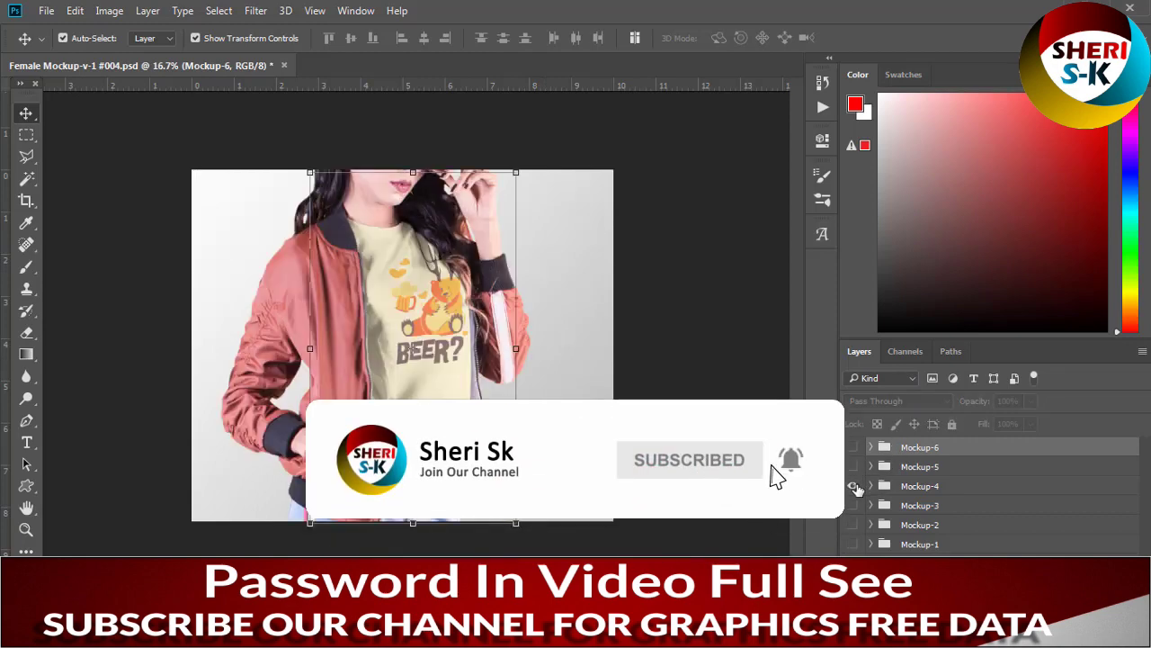
left_click(853, 485)
left_click(853, 506)
left_click(852, 506)
left_click(853, 524)
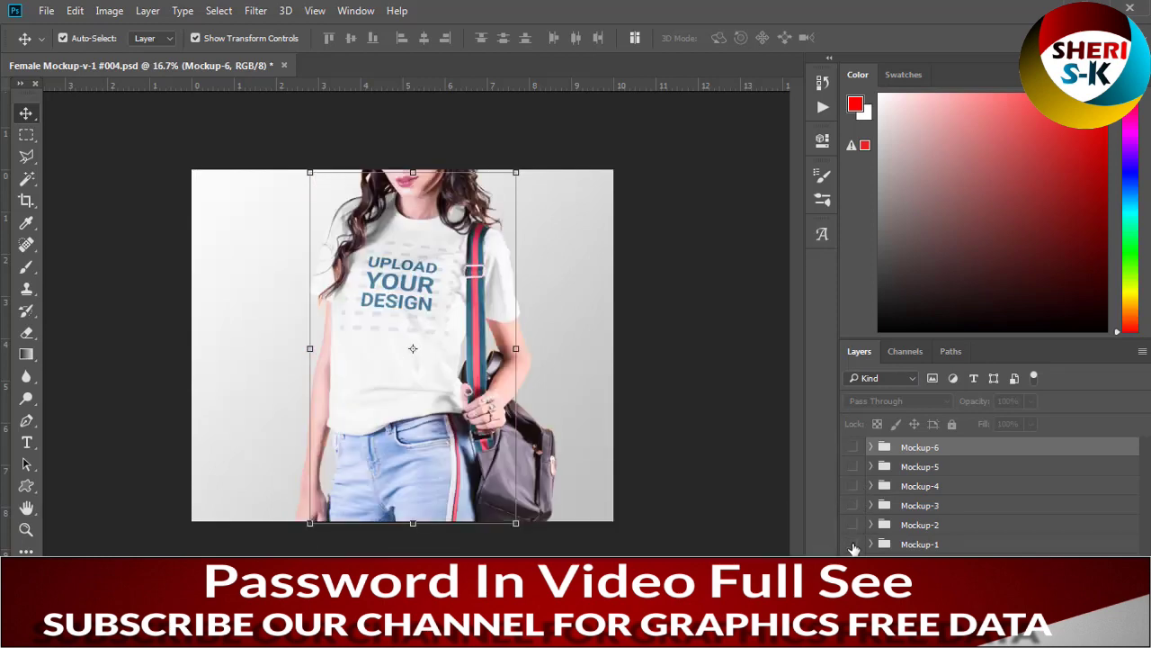
left_click(853, 525)
left_click(853, 544)
left_click(853, 544)
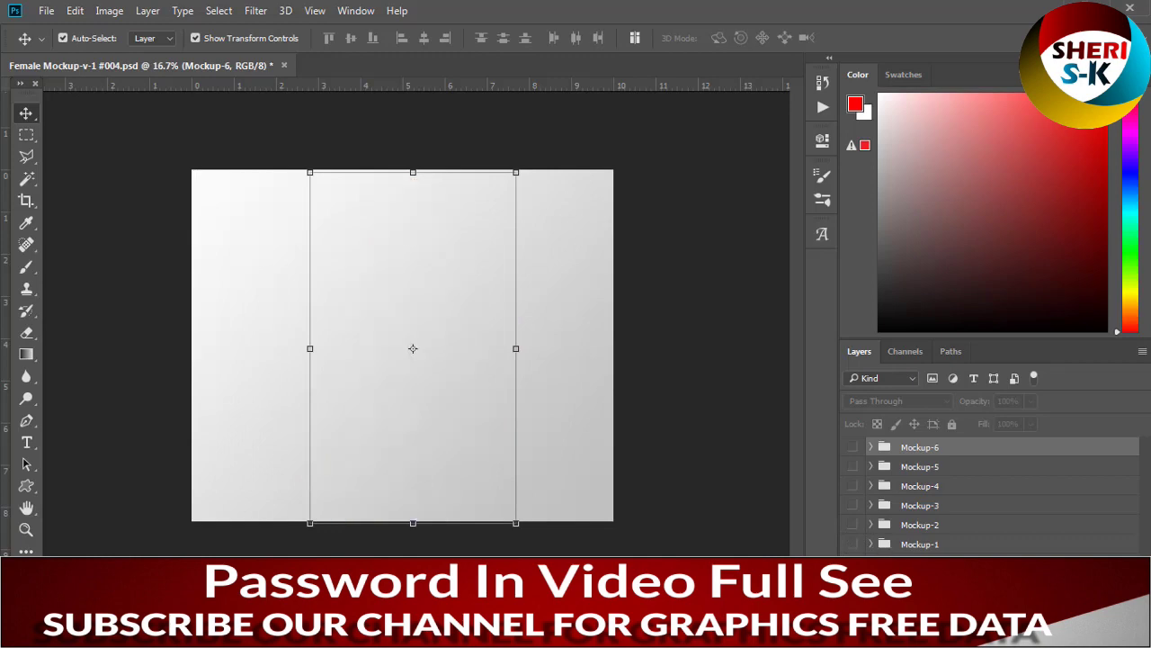
left_click(854, 447)
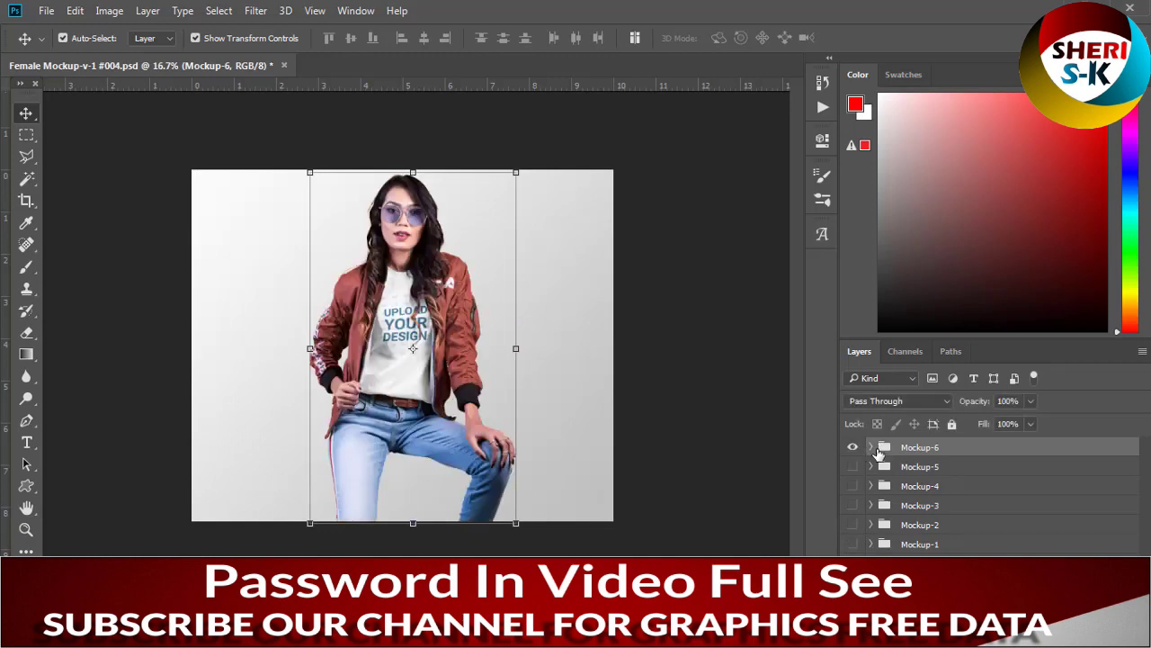
Expand the Mockup-6 group, inspect the Hair smart object, then select Design Here.
left_click(872, 447)
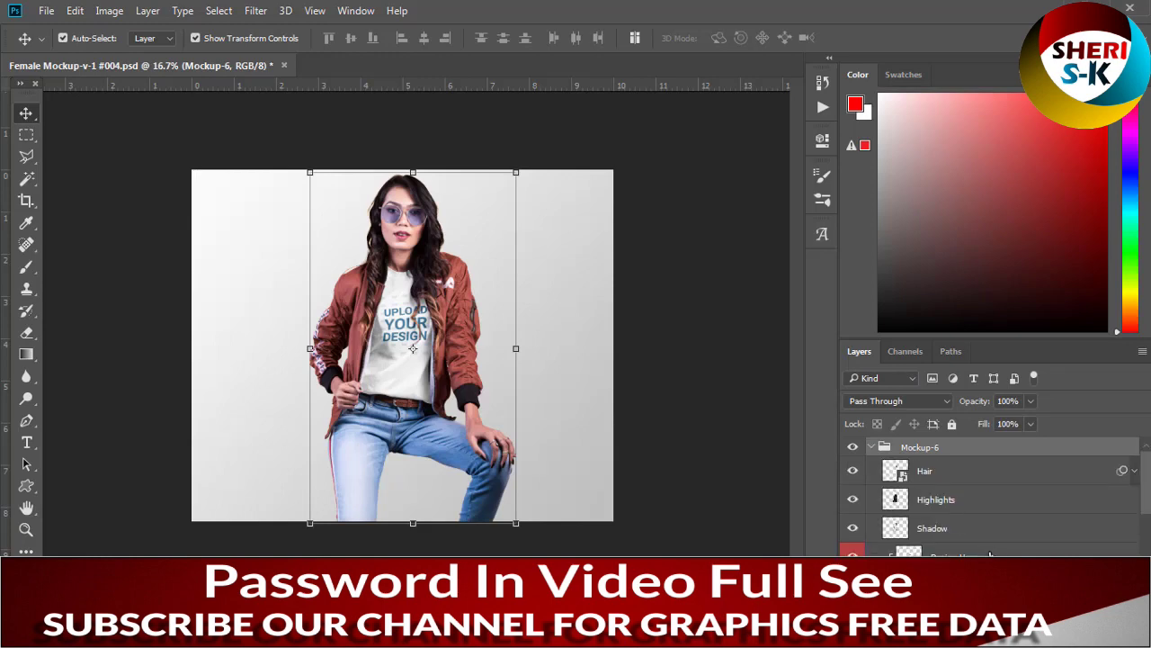
left_click(925, 470)
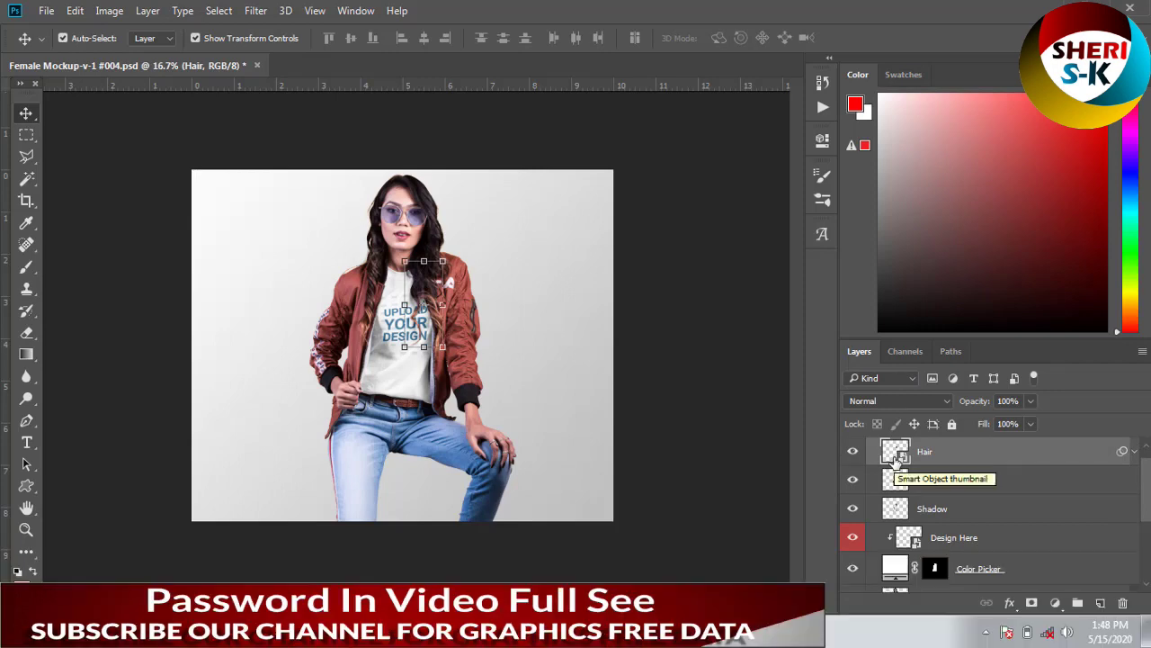
double_click(900, 458)
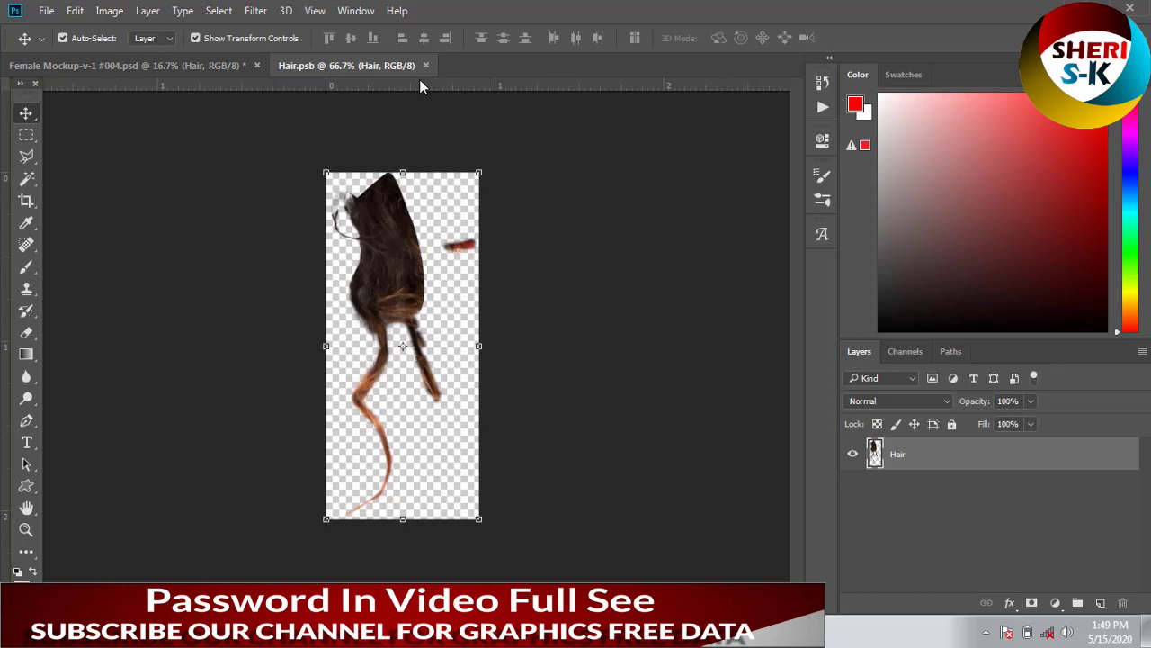
left_click(426, 65)
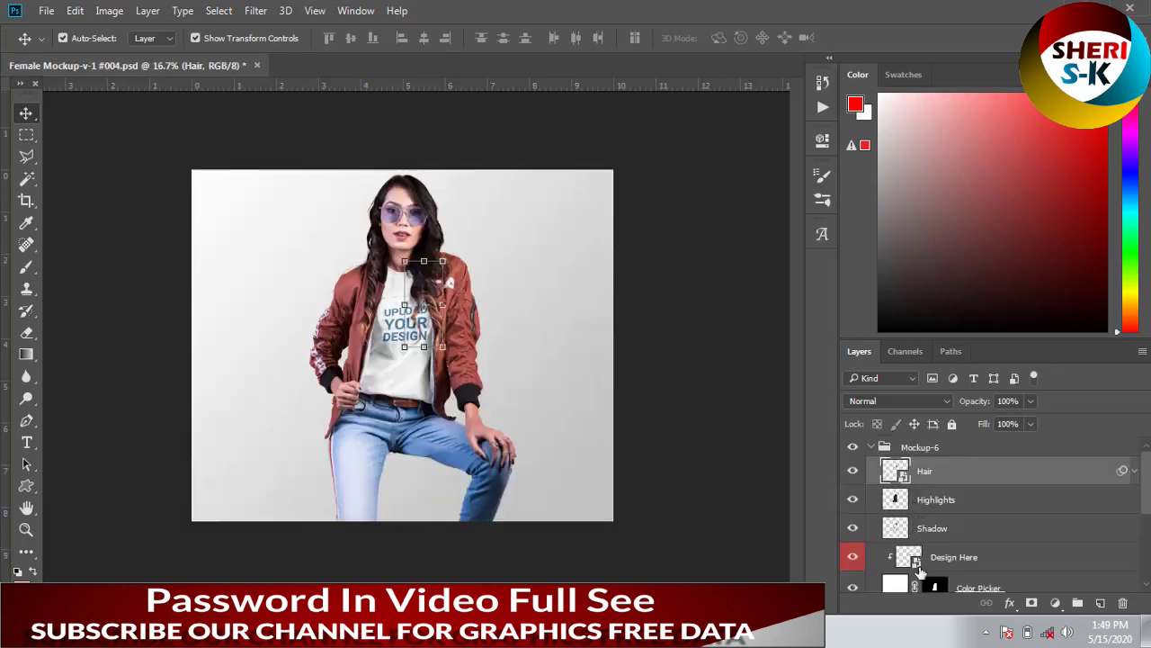
left_click(915, 563)
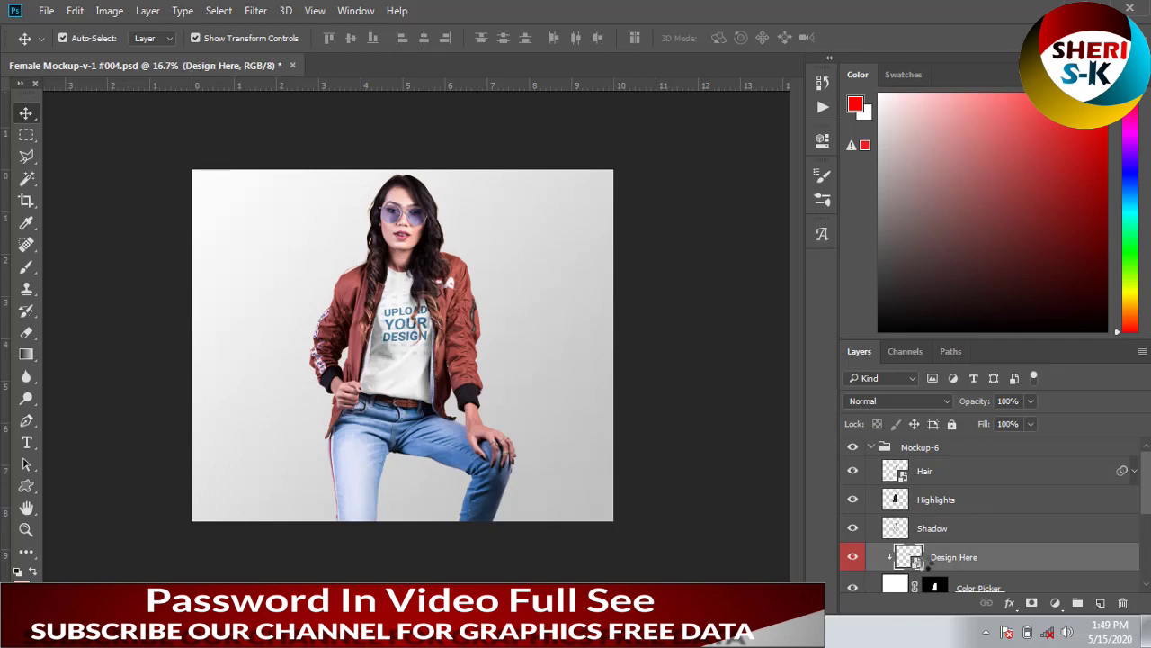
Open the Design Here smart object and delete the UPLOAD YOUR DESIGN placeholder artwork.
double_click(915, 559)
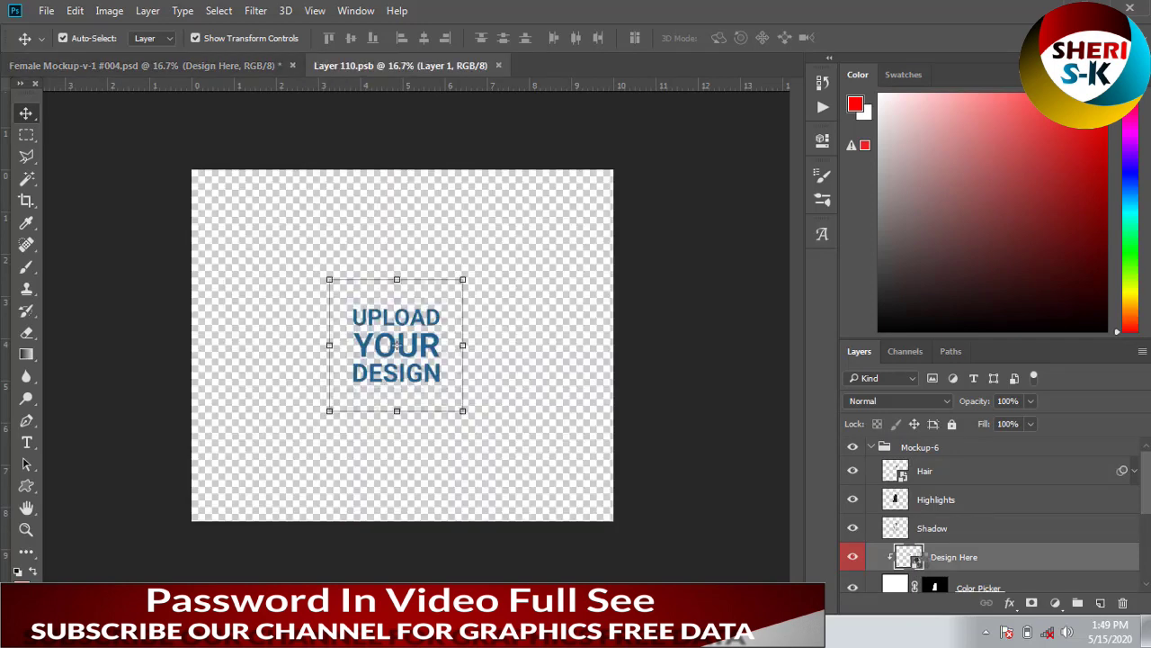
left_click(26, 135)
left_click_drag(288, 268, 478, 427)
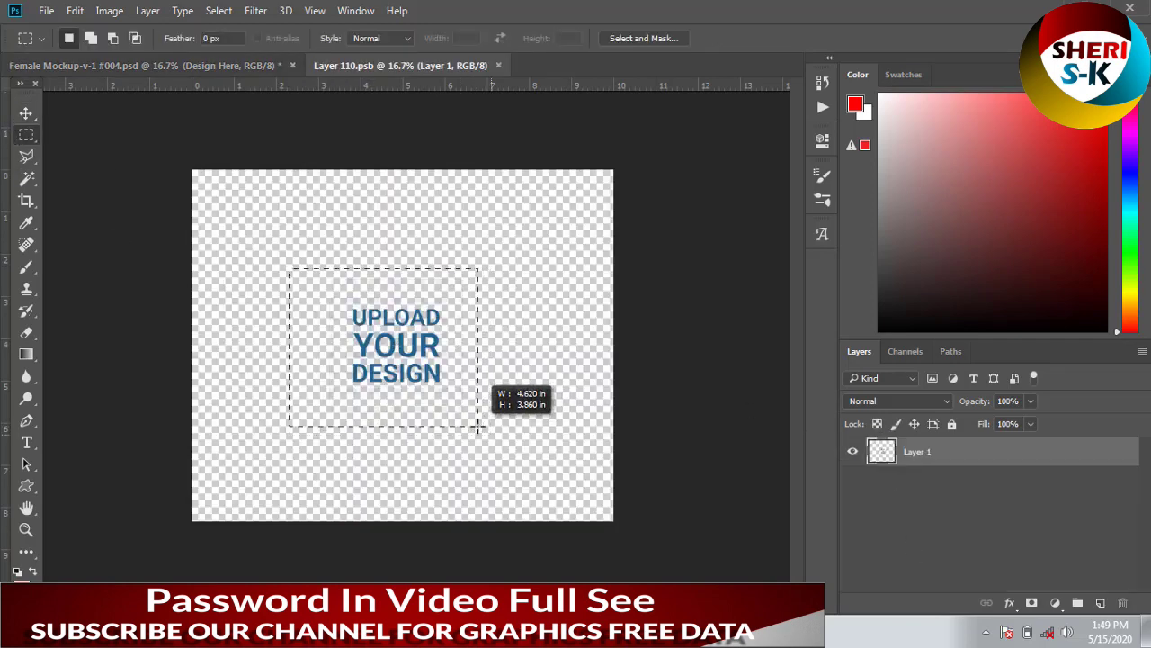
key("Delete")
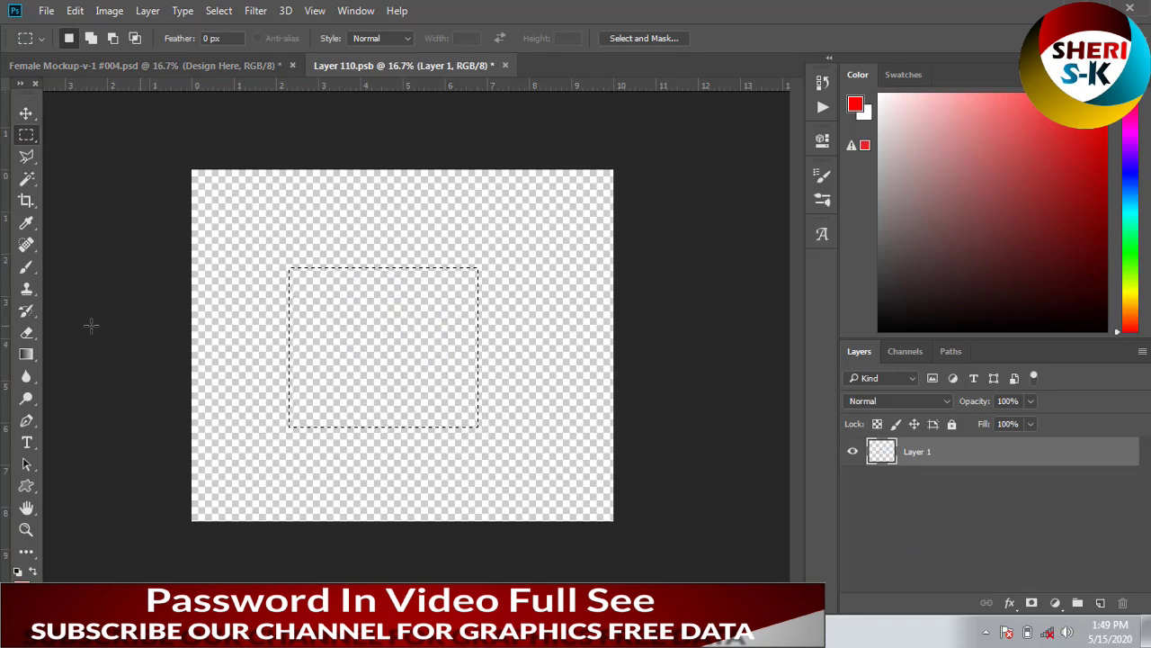
left_click(225, 264)
Add the channel-name text near the canvas centre and colour it ff0000.
left_click(26, 442)
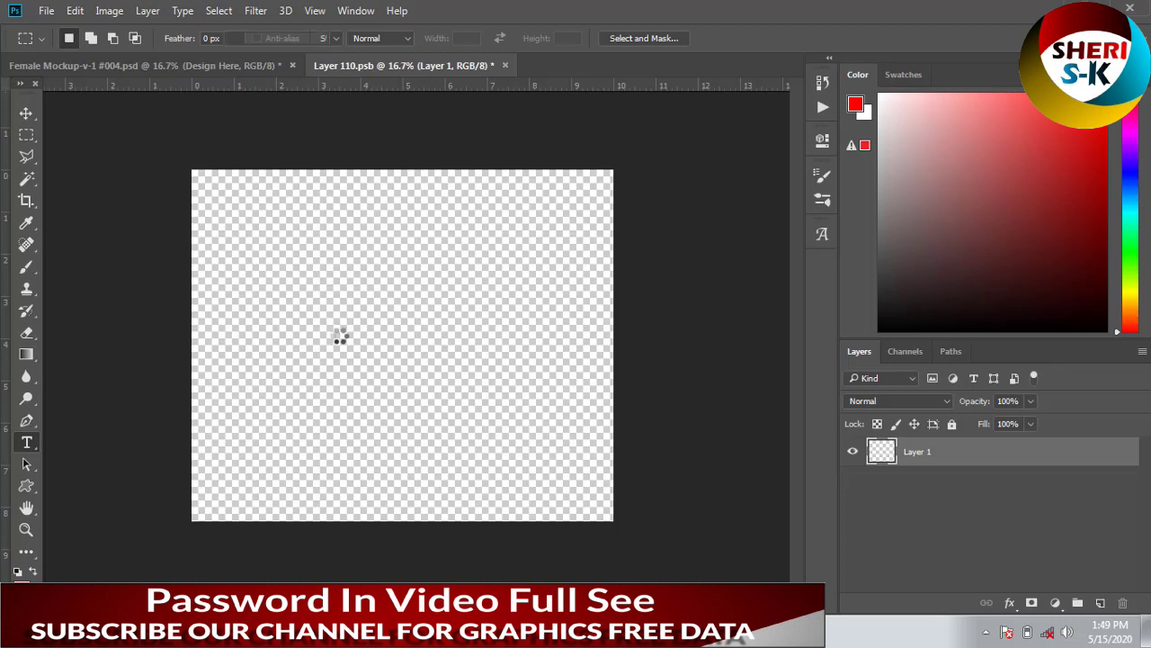
left_click(375, 369)
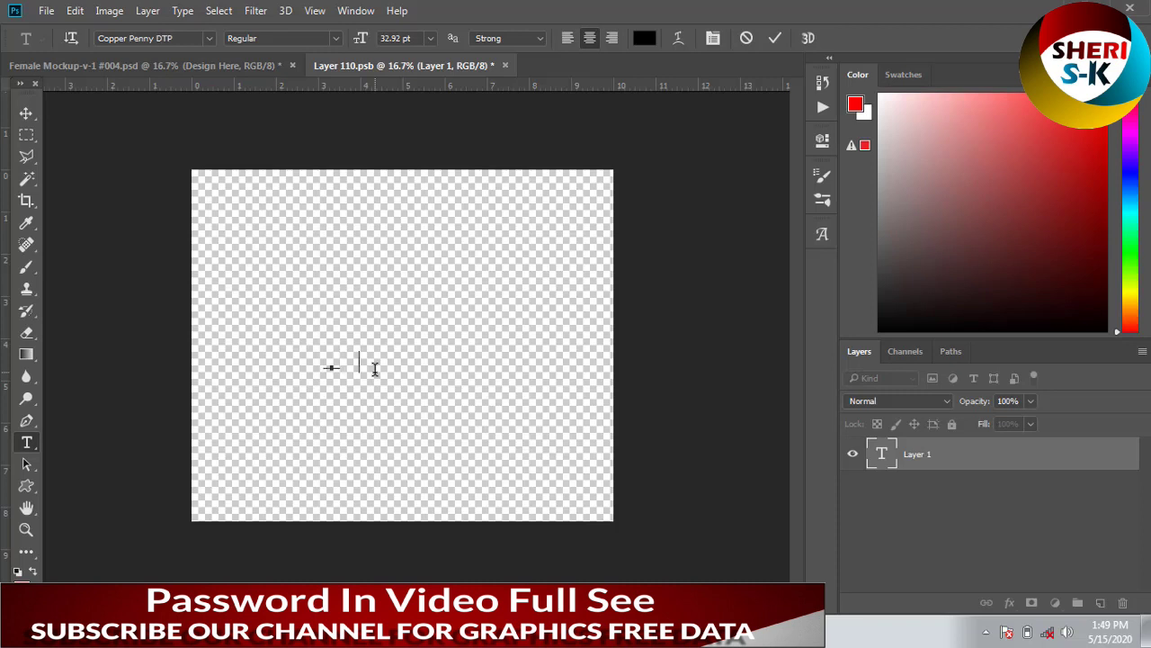
type("Sheri Sk")
key("ctrl+a")
left_click(649, 40)
type("ff0000")
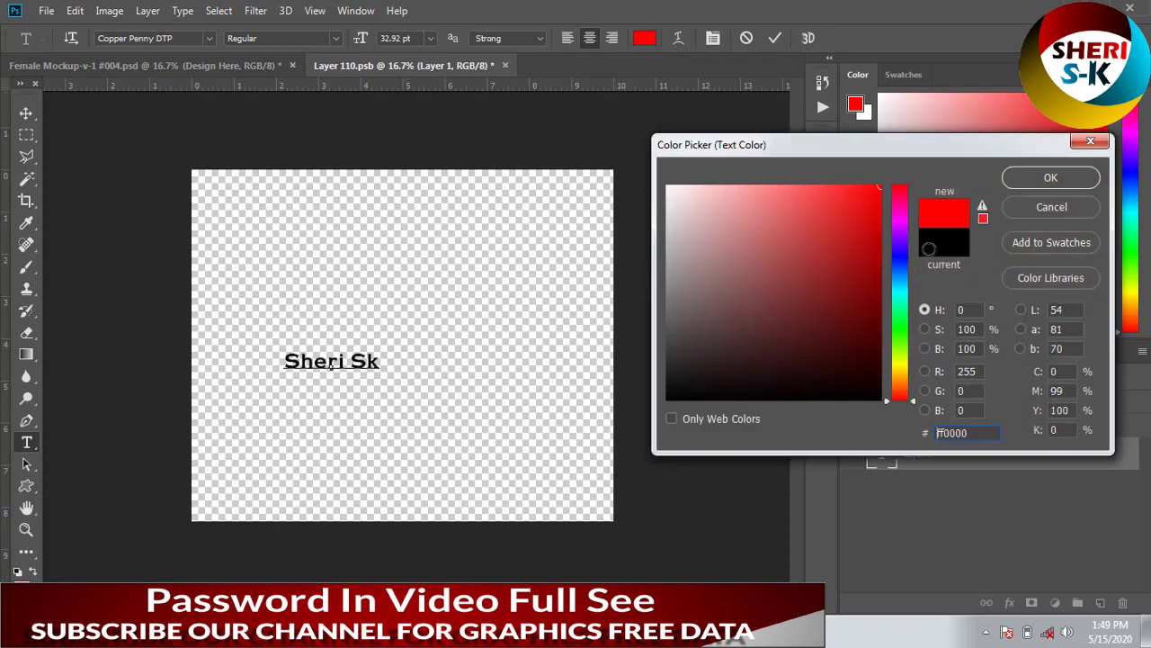
left_click(1050, 178)
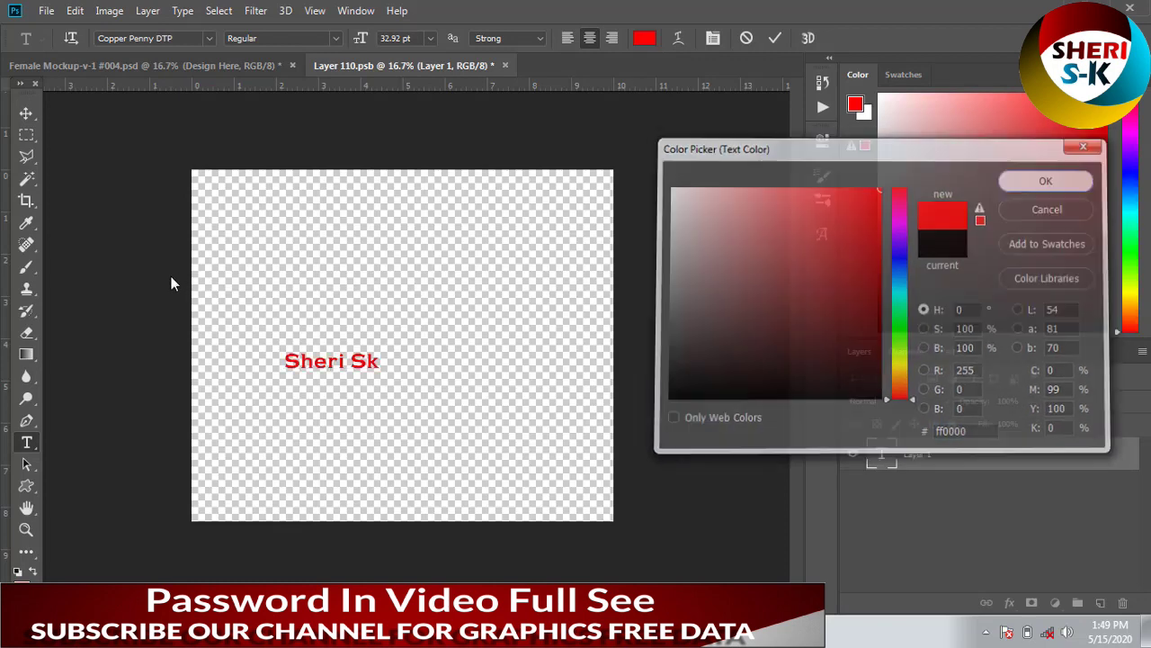
left_click(26, 113)
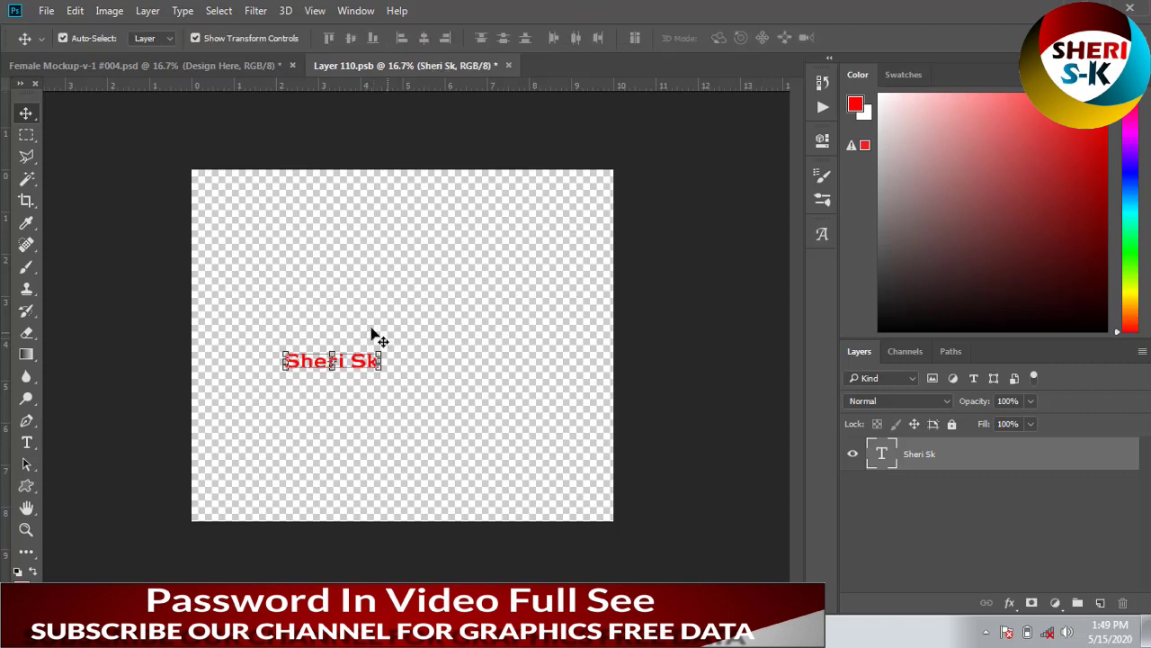
Scale the channel-name text up and taller, then save and close the design.
left_click_drag(458, 308, 506, 283)
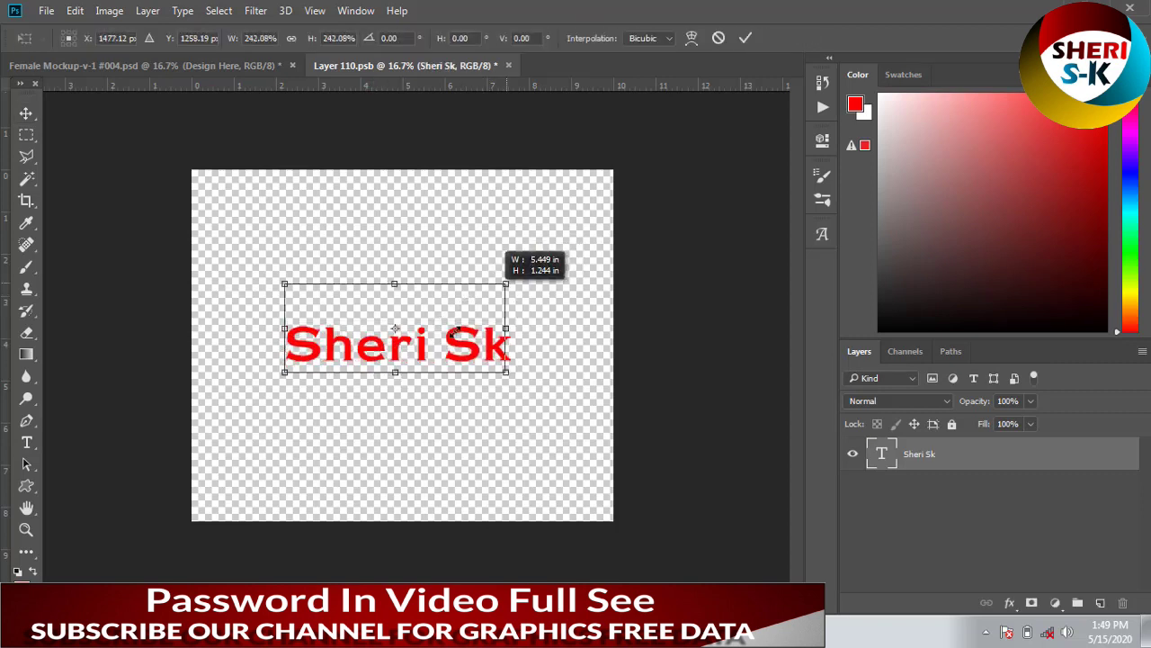
left_click_drag(507, 282, 503, 293)
key("Return")
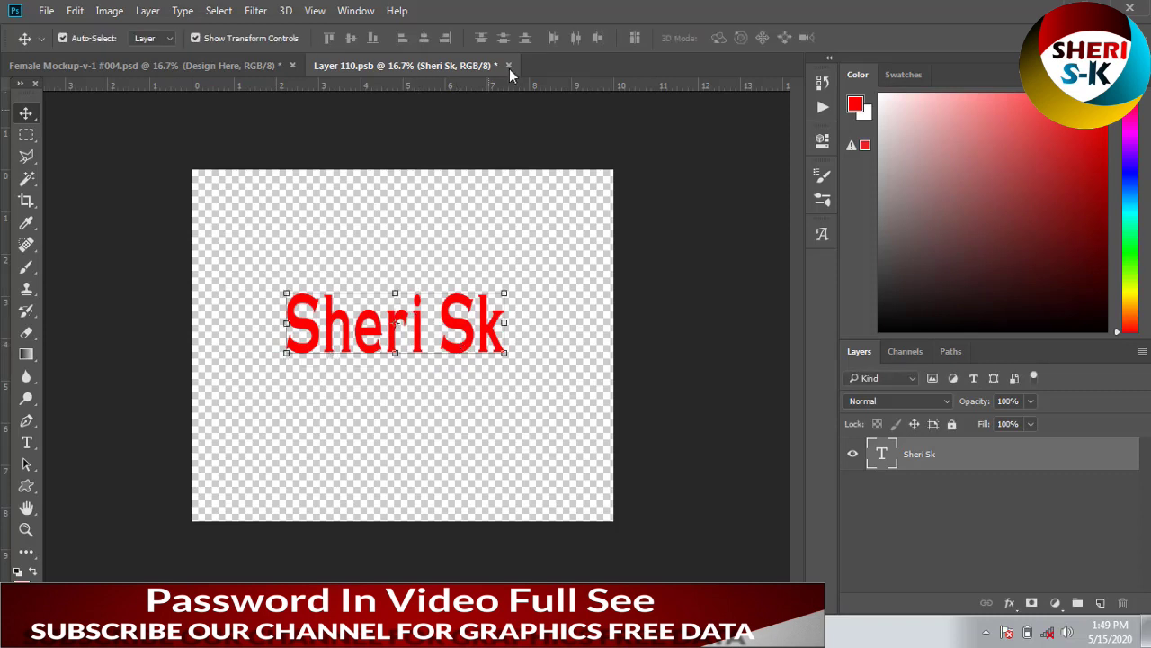
left_click(507, 66)
left_click(502, 247)
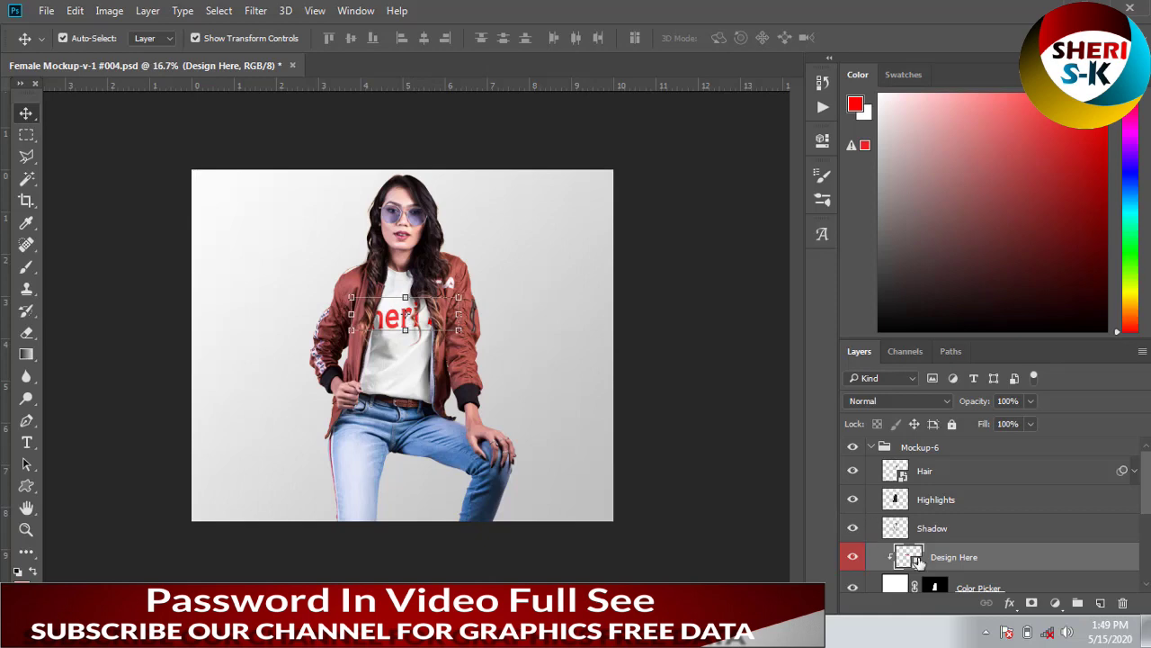
Reopen the design, move the text toward centre and shrink it, then save.
double_click(910, 557)
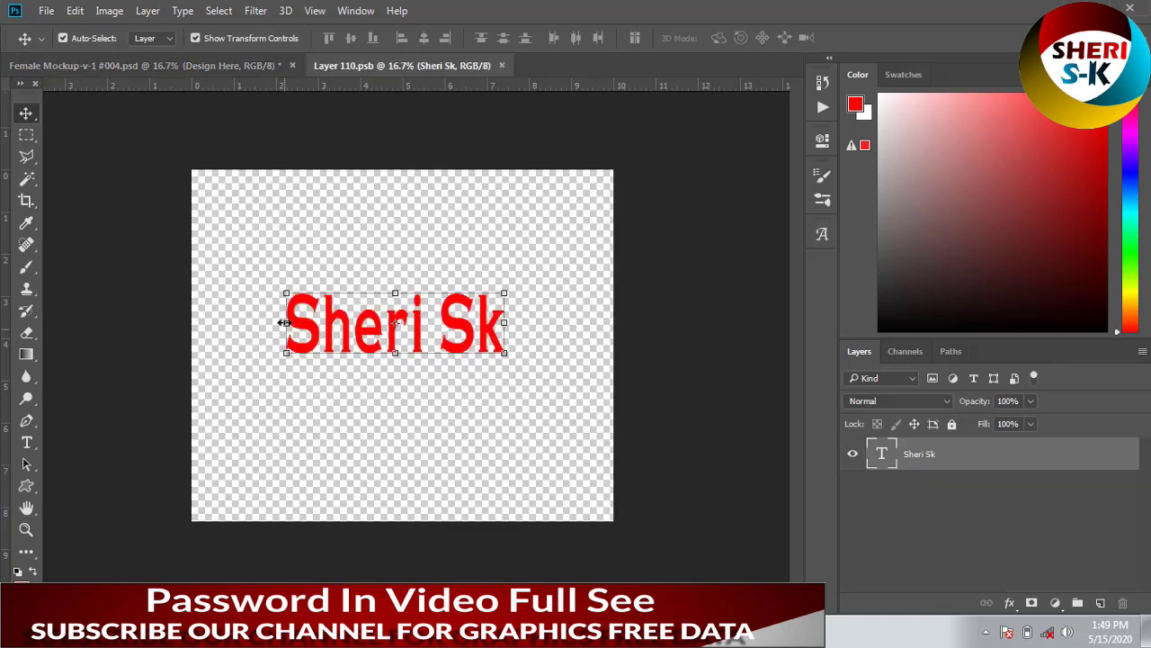
left_click_drag(313, 307, 323, 389)
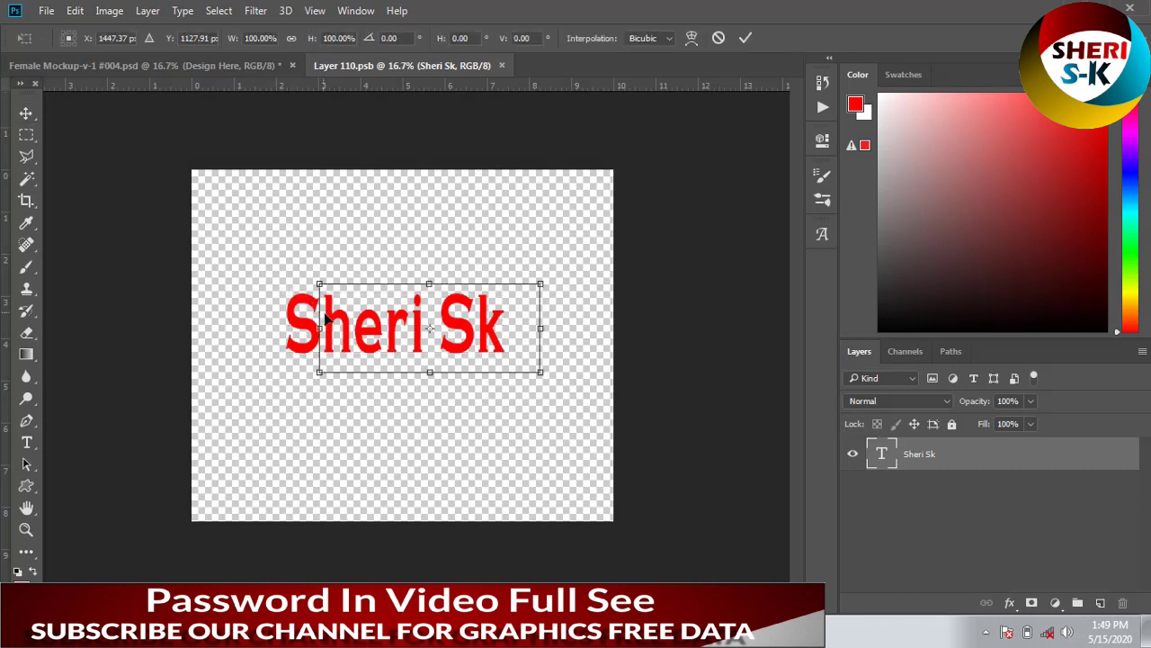
mouse_move(323, 389)
left_mouse_down()
mouse_move(395, 372)
mouse_move(355, 337)
left_mouse_up()
key("Return")
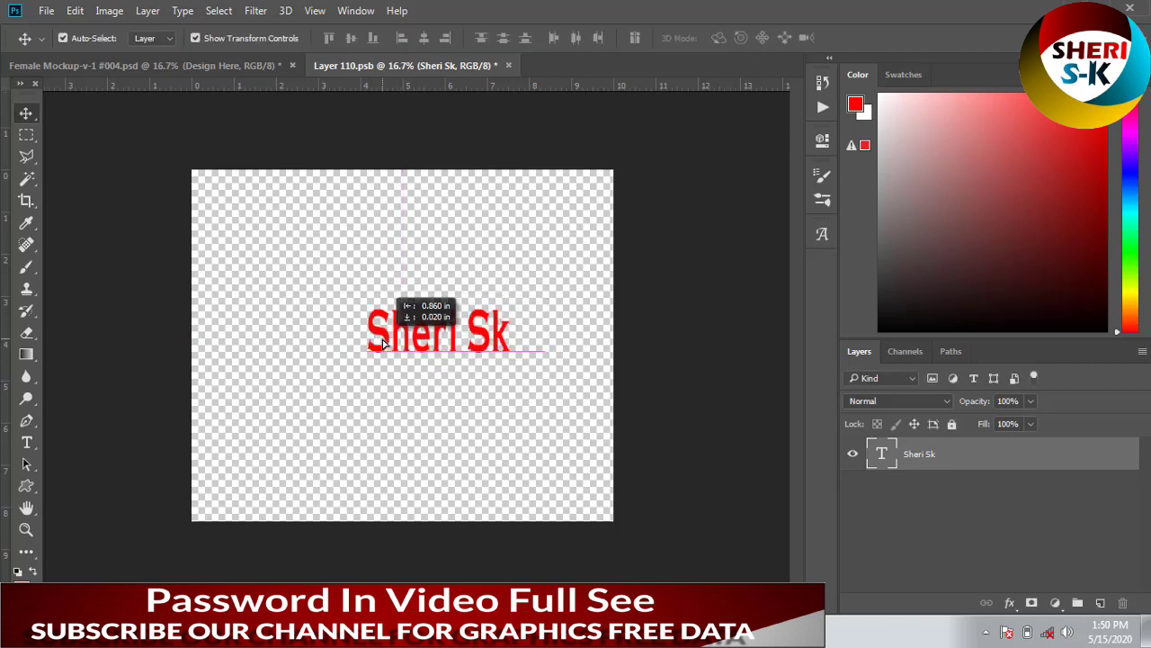
left_click(508, 65)
left_click(485, 240)
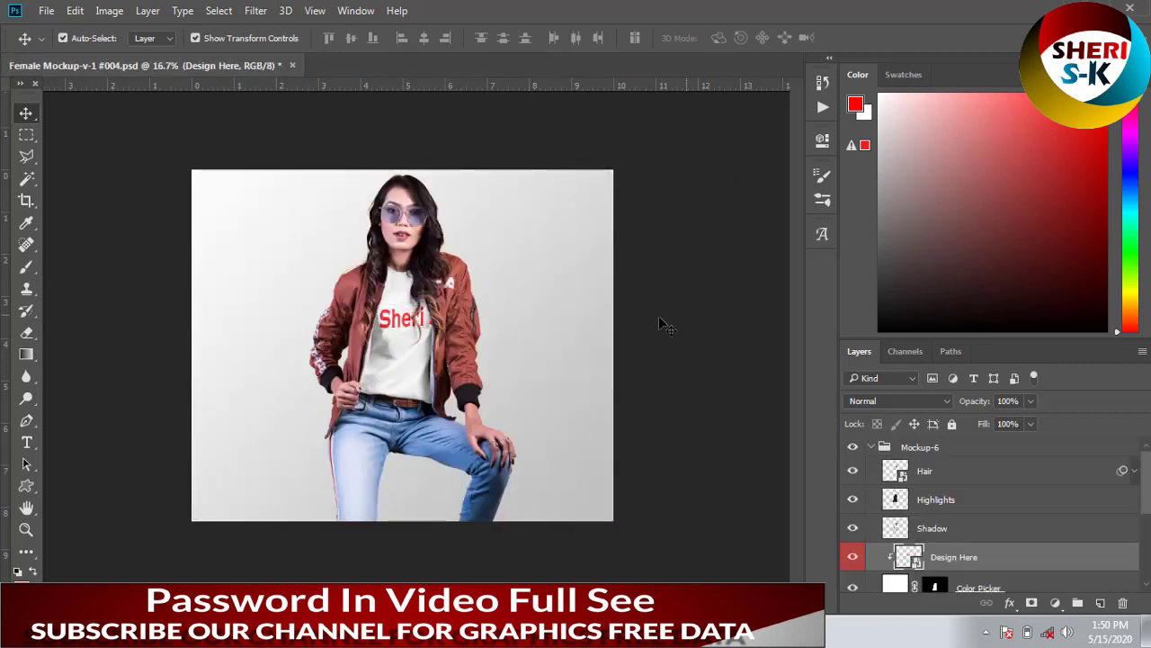
left_click(691, 321)
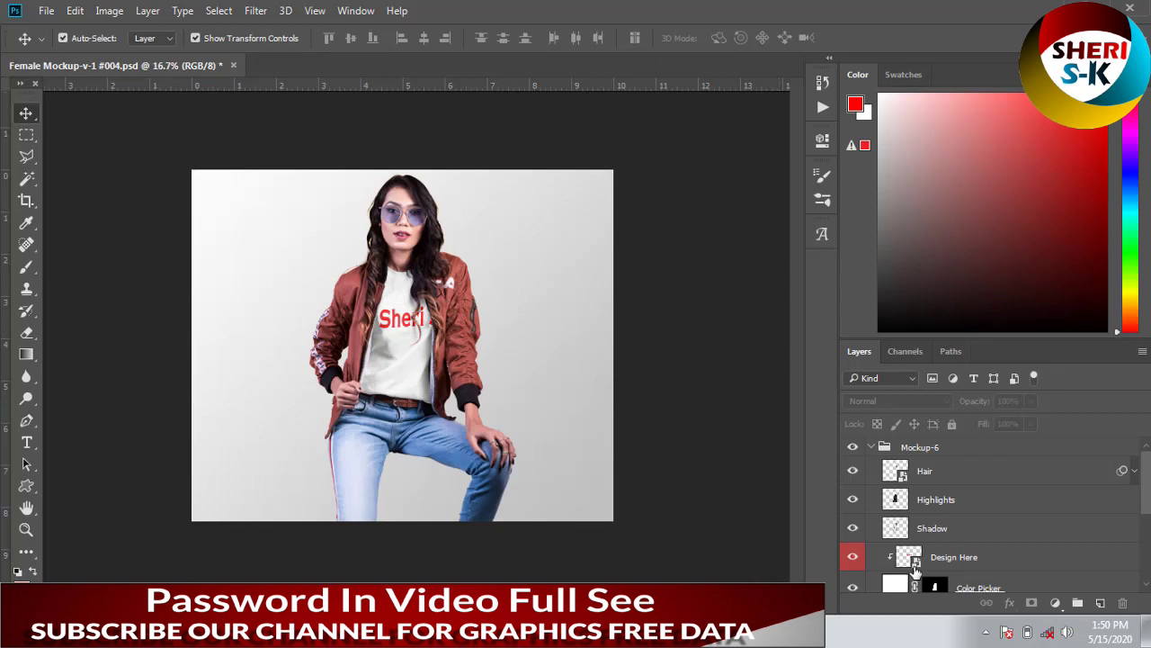
Open the Design Here contents and delete the channel-name text layer.
left_click(916, 565)
double_click(916, 563)
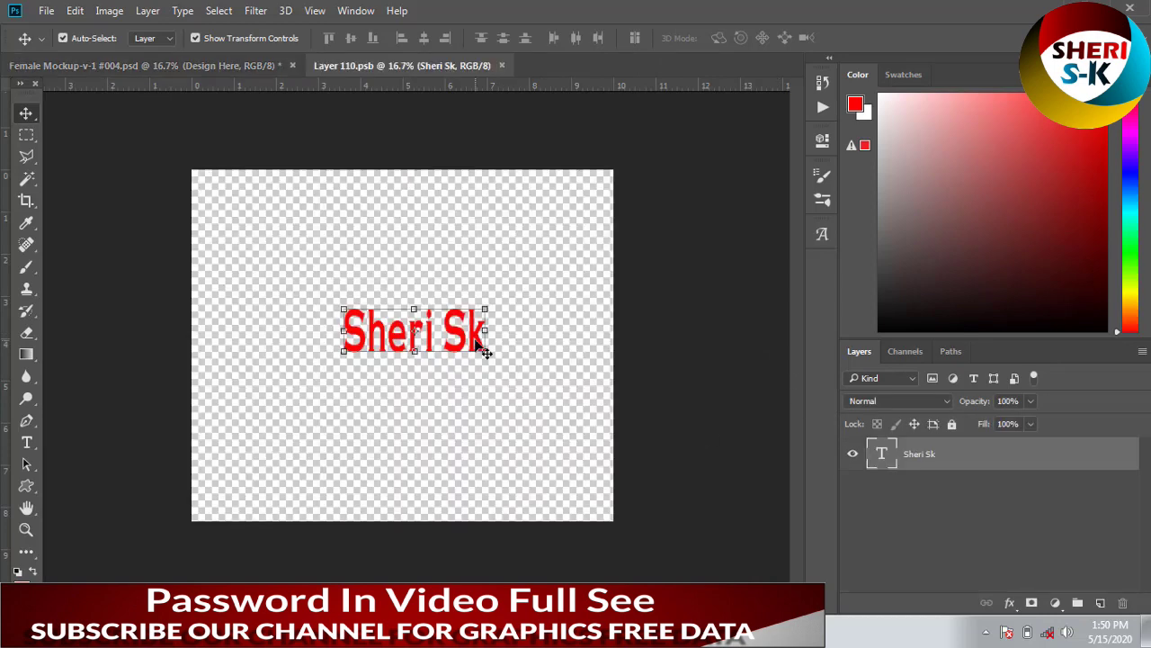
key("m")
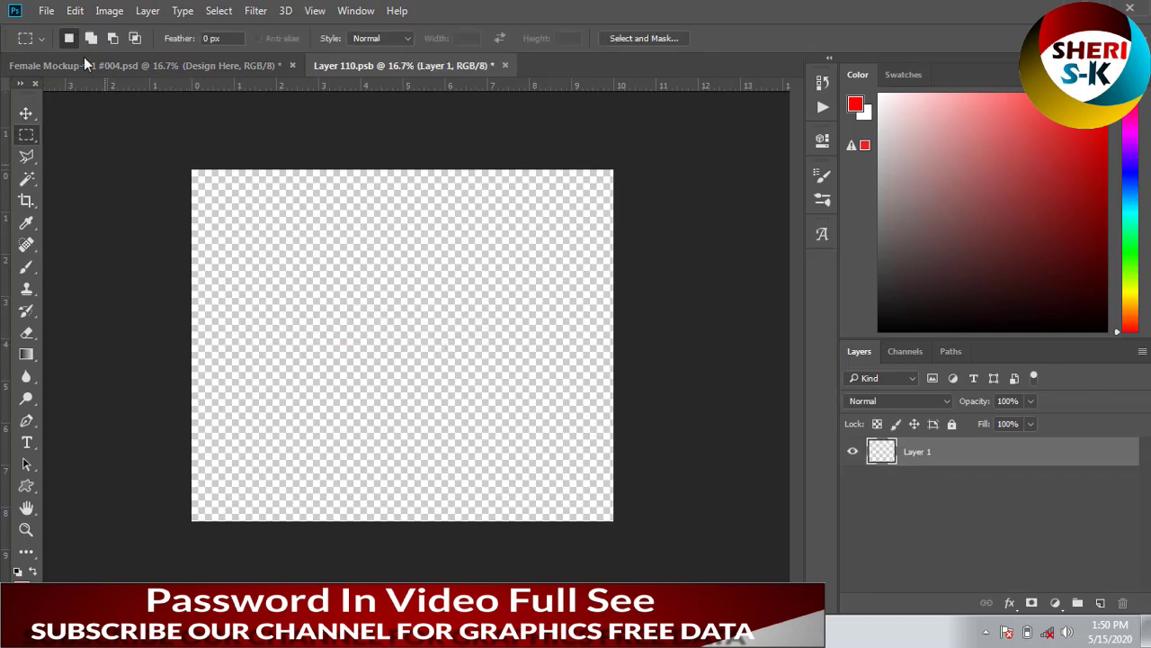
Open logo.png from the D:\Sheri Sk folder as its own document.
left_click(46, 10)
left_click(54, 44)
left_click(101, 330)
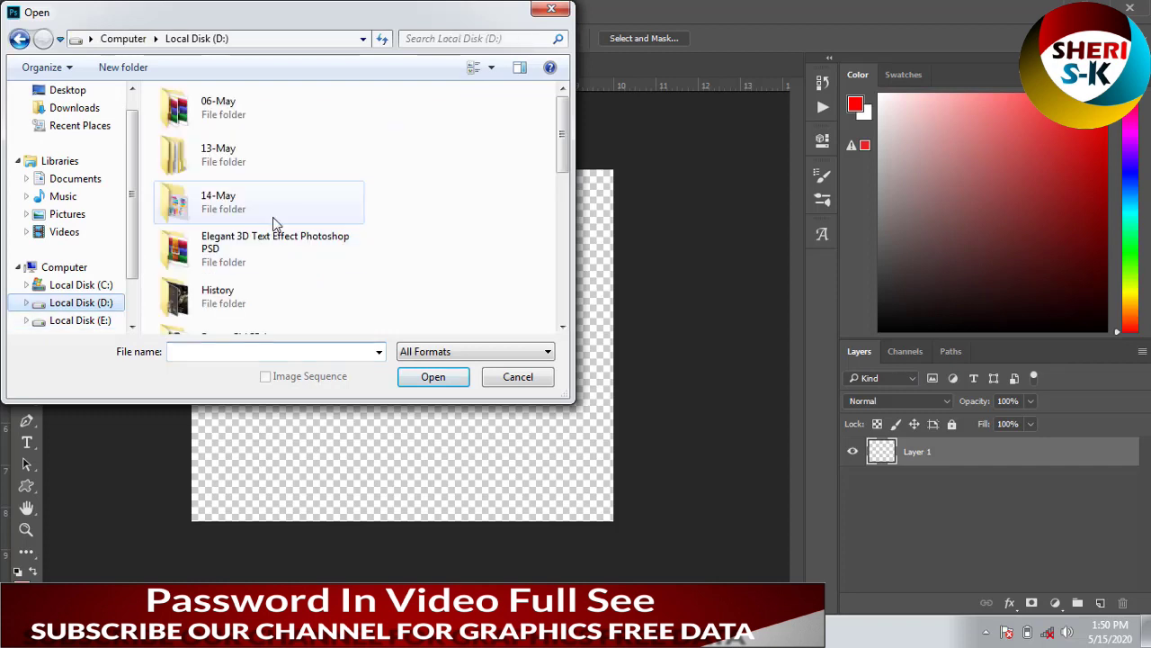
scroll(215, 298, "down", 2)
scroll(216, 226, "down", 2)
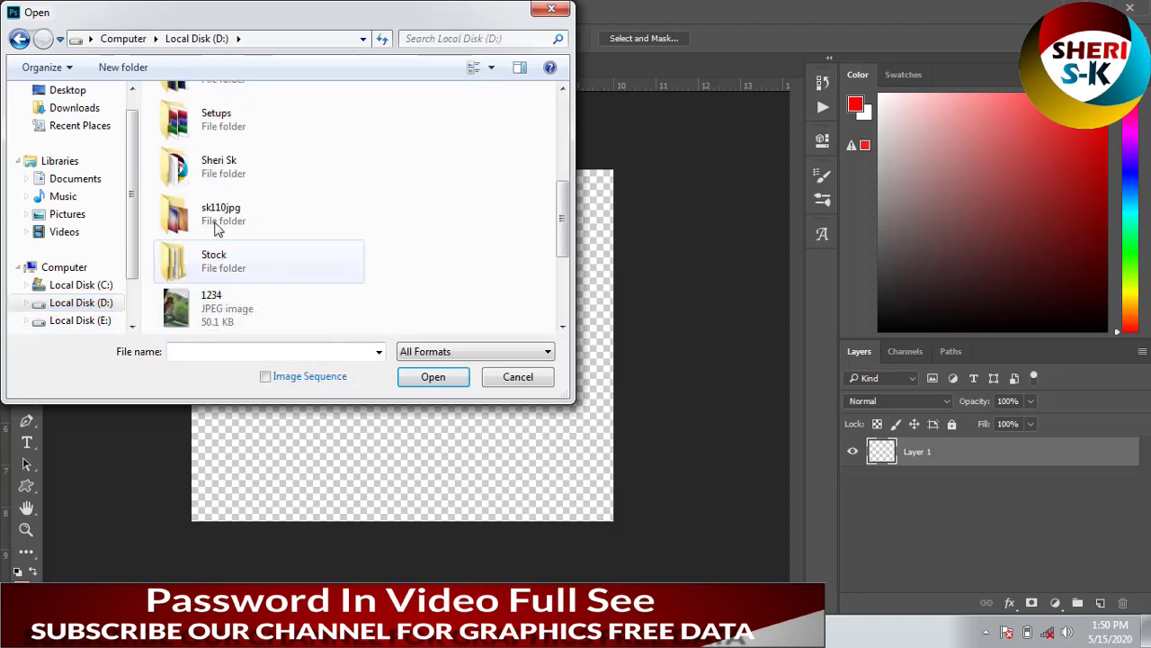
double_click(216, 157)
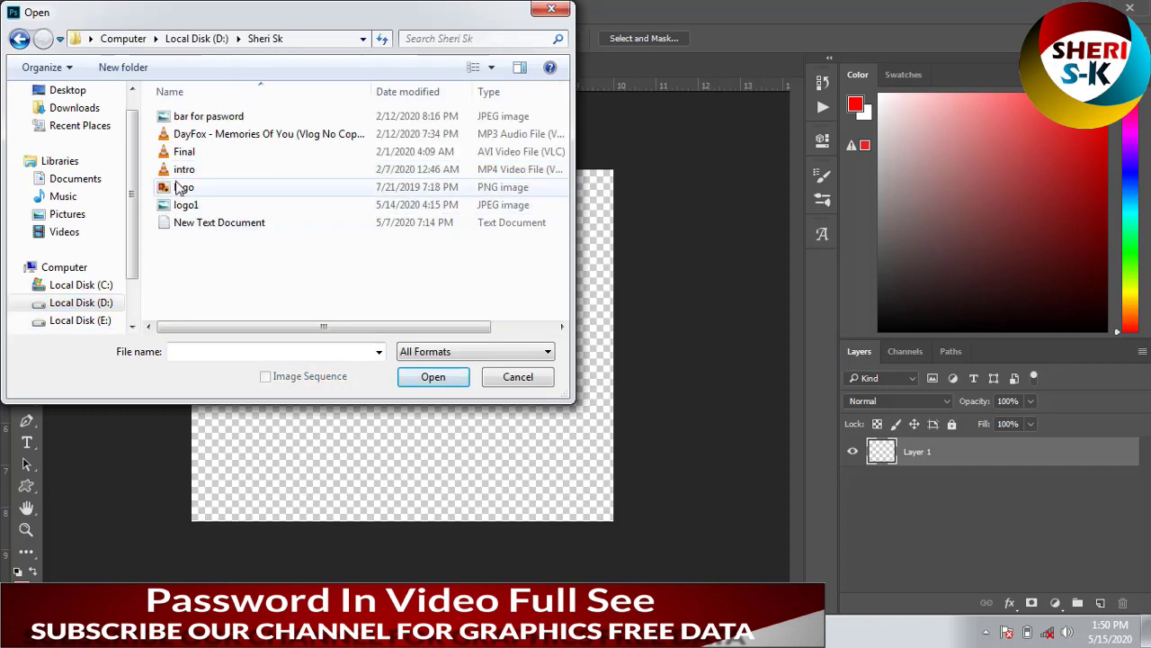
left_click(216, 187)
left_click(426, 380)
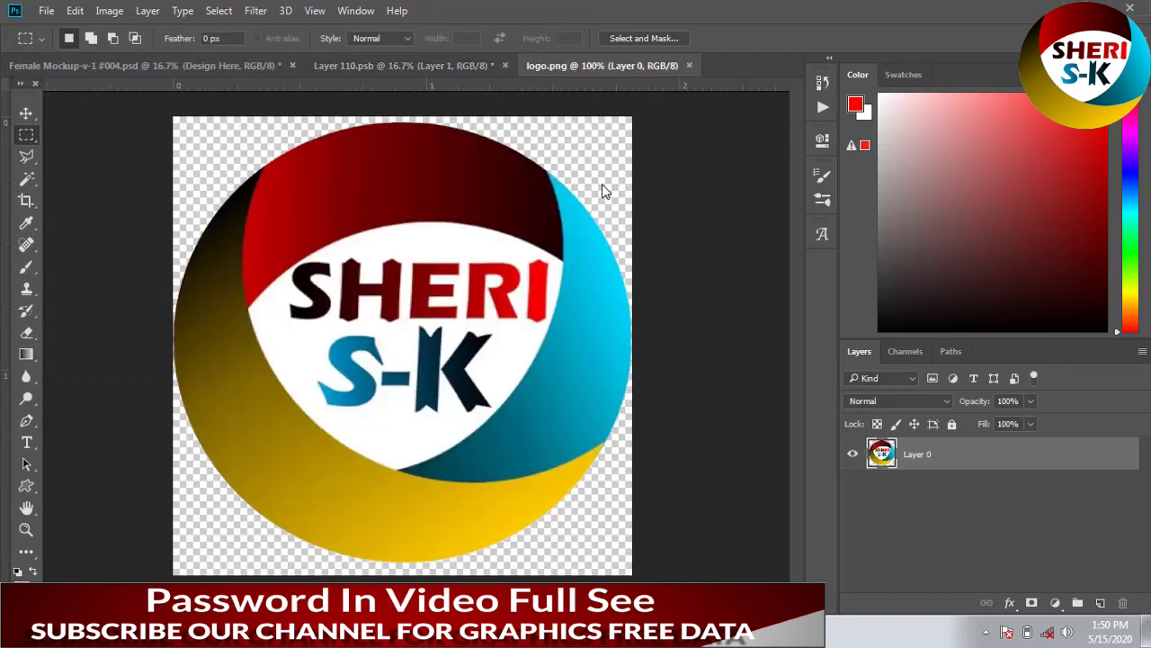
Copy the round logo from logo.png into the blank Layer 110.psb design.
left_click_drag(601, 64, 610, 170)
left_click(25, 114)
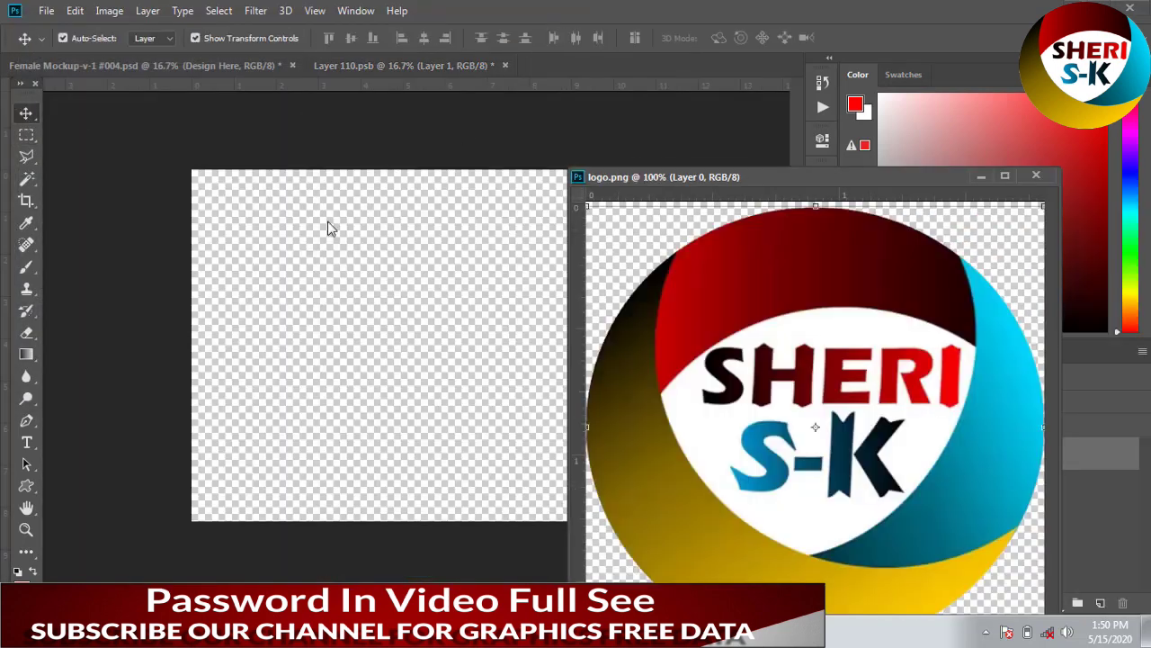
left_click_drag(722, 353, 444, 320)
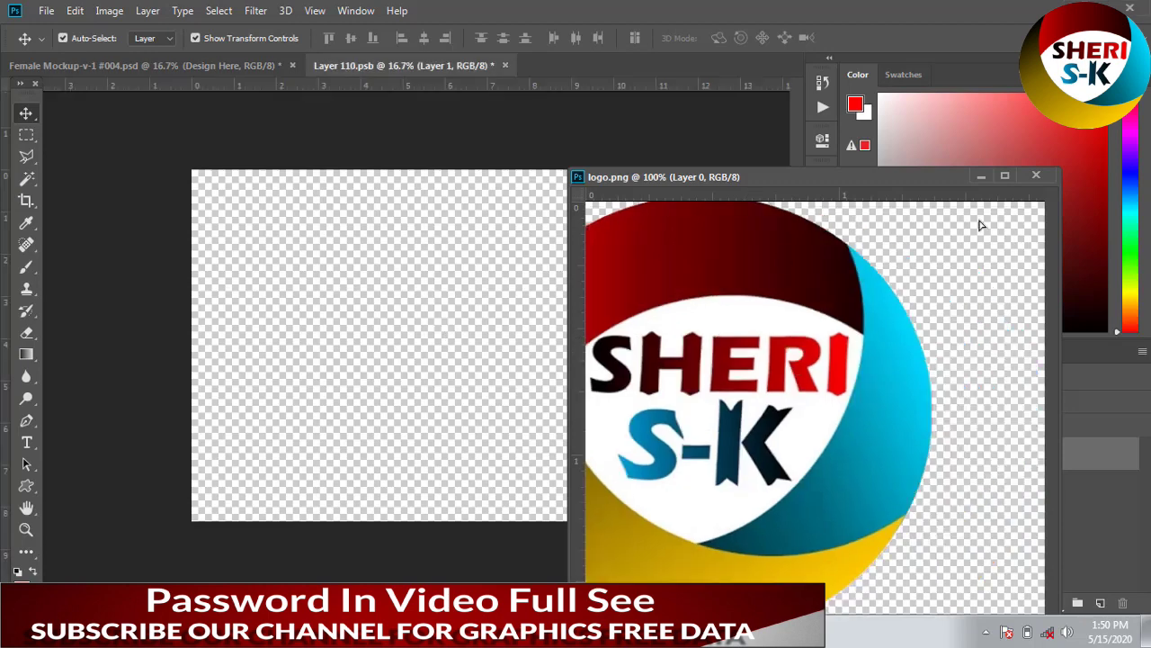
left_click(981, 176)
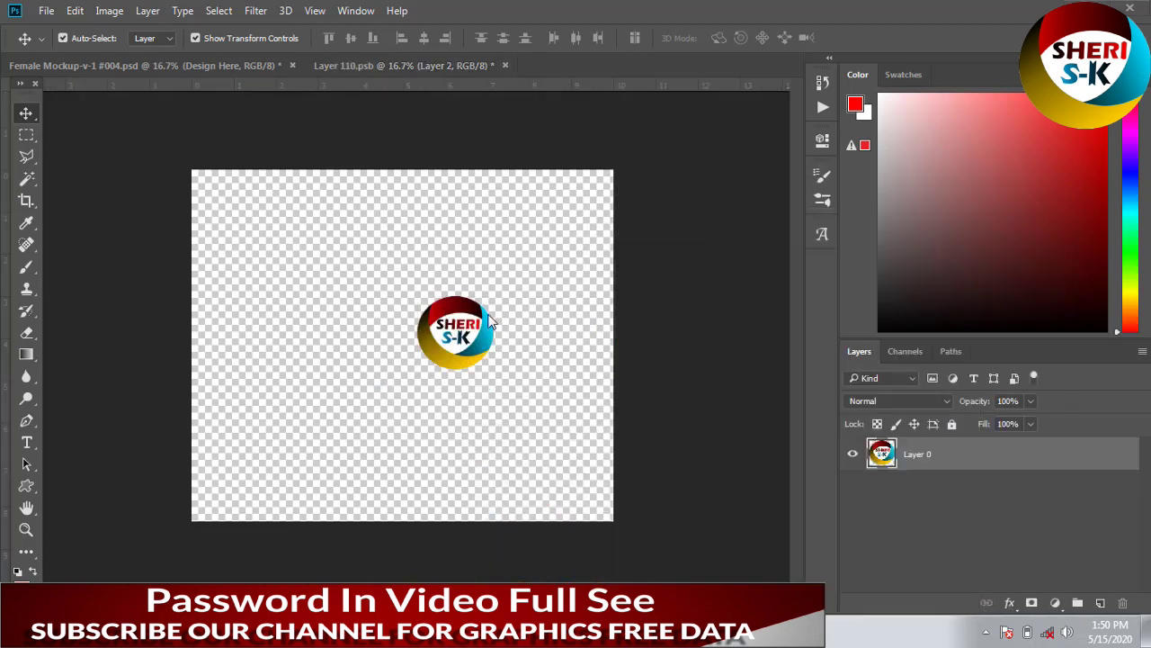
Position and enlarge the logo on the canvas, then save and close the design.
left_click_drag(449, 329, 380, 337)
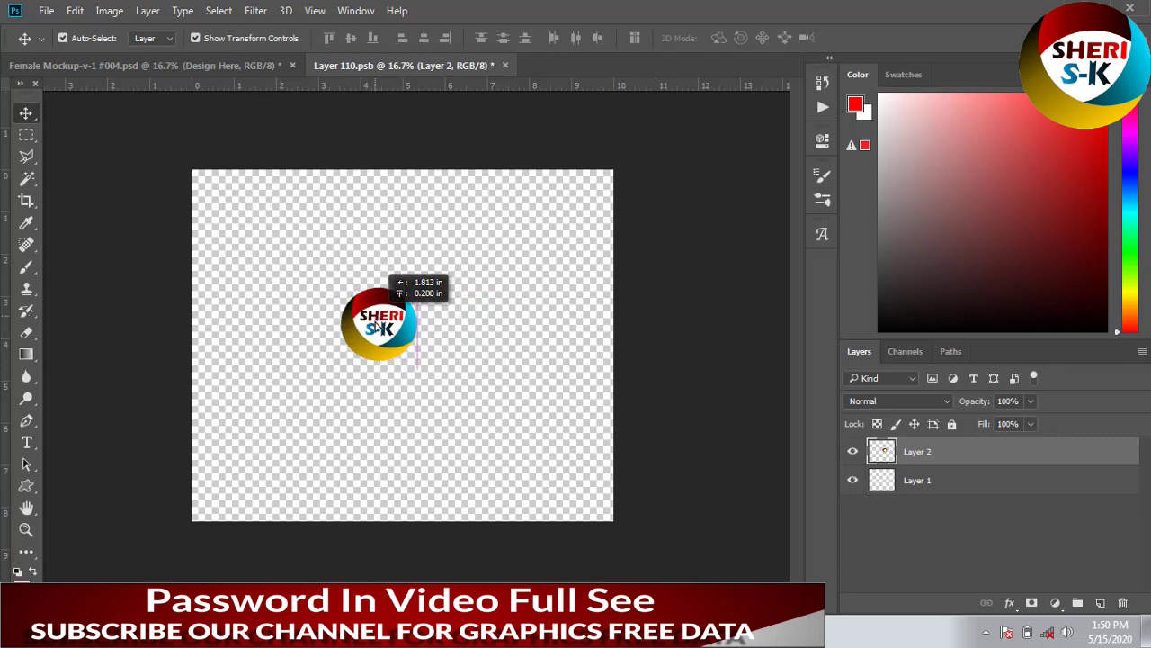
left_click_drag(381, 337, 387, 337)
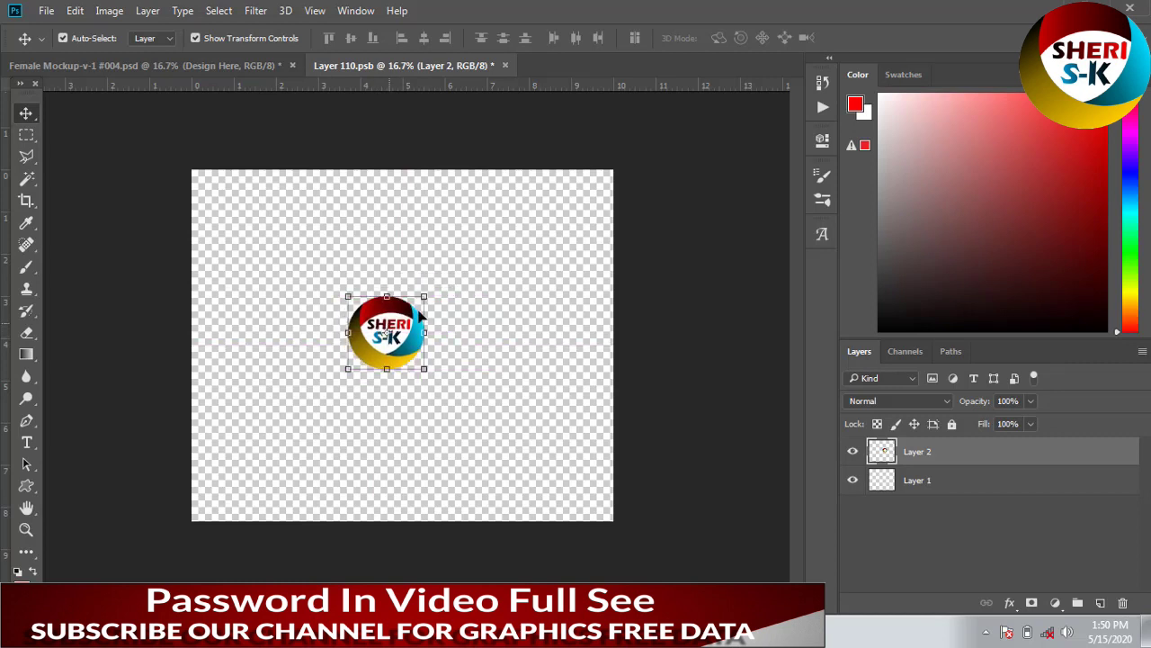
left_click_drag(424, 294, 445, 280)
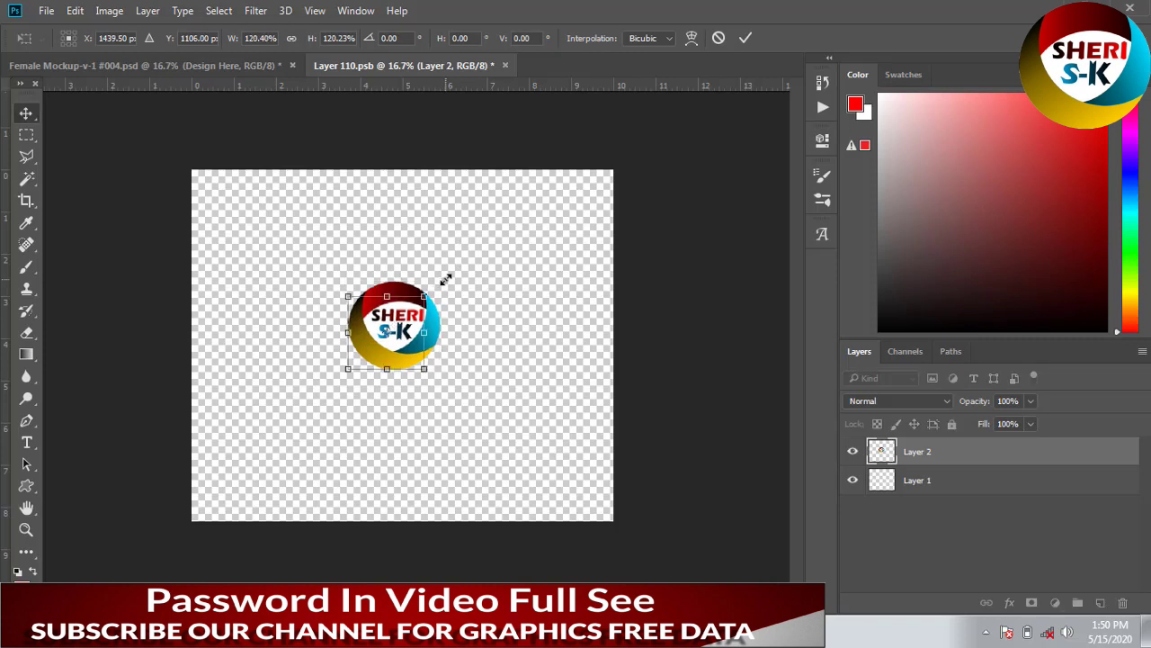
key("Return")
left_click(505, 65)
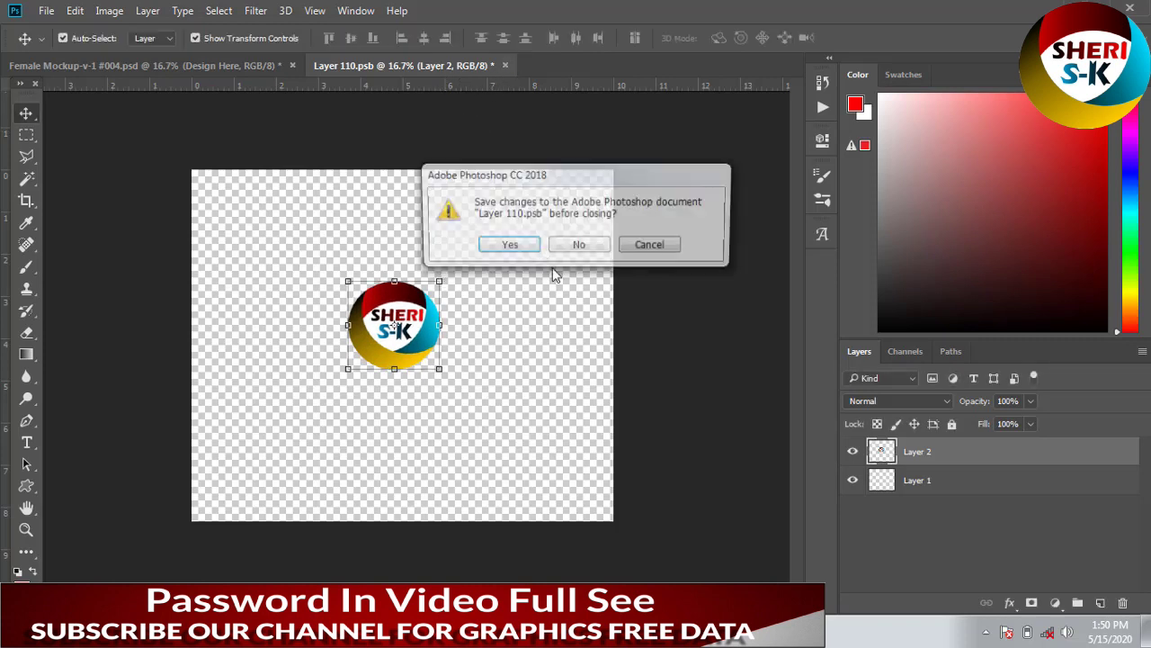
left_click(511, 247)
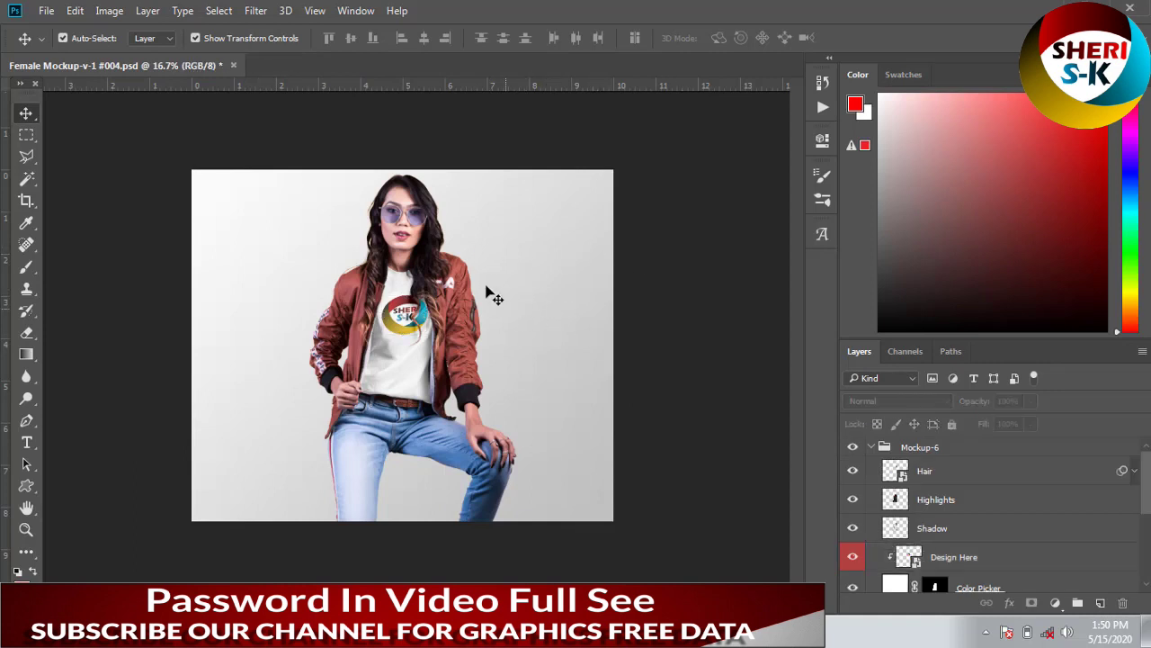
Show and expand Mockup-5, then inspect its Layer 131.psb design placeholder without changes.
left_click(870, 447)
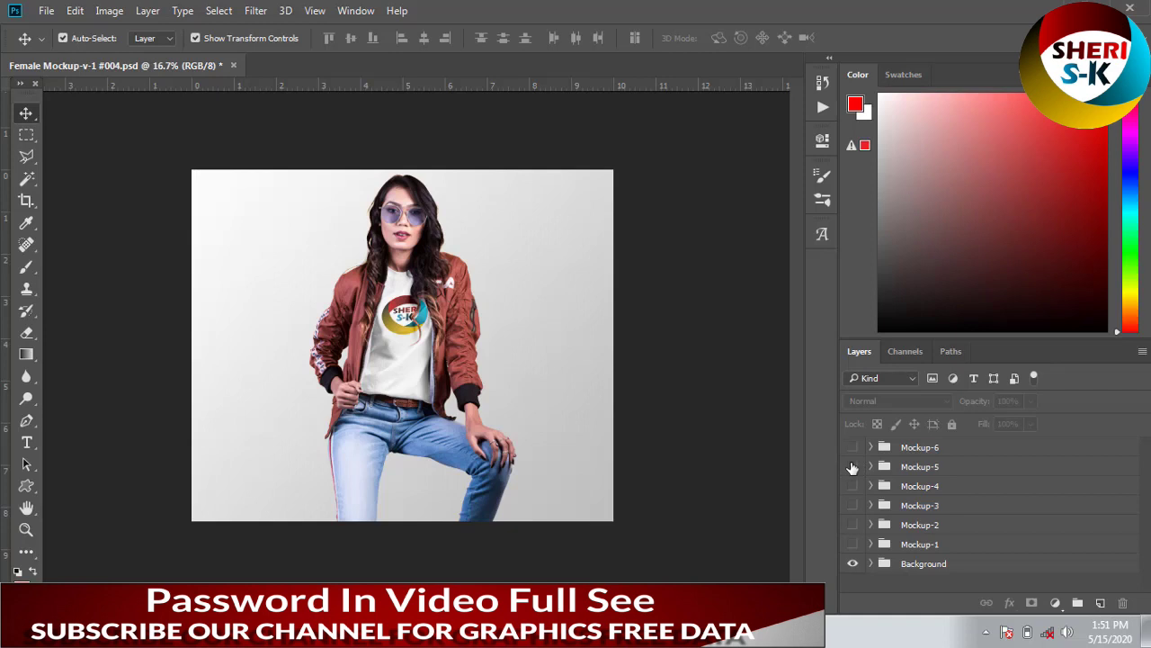
left_click(853, 467)
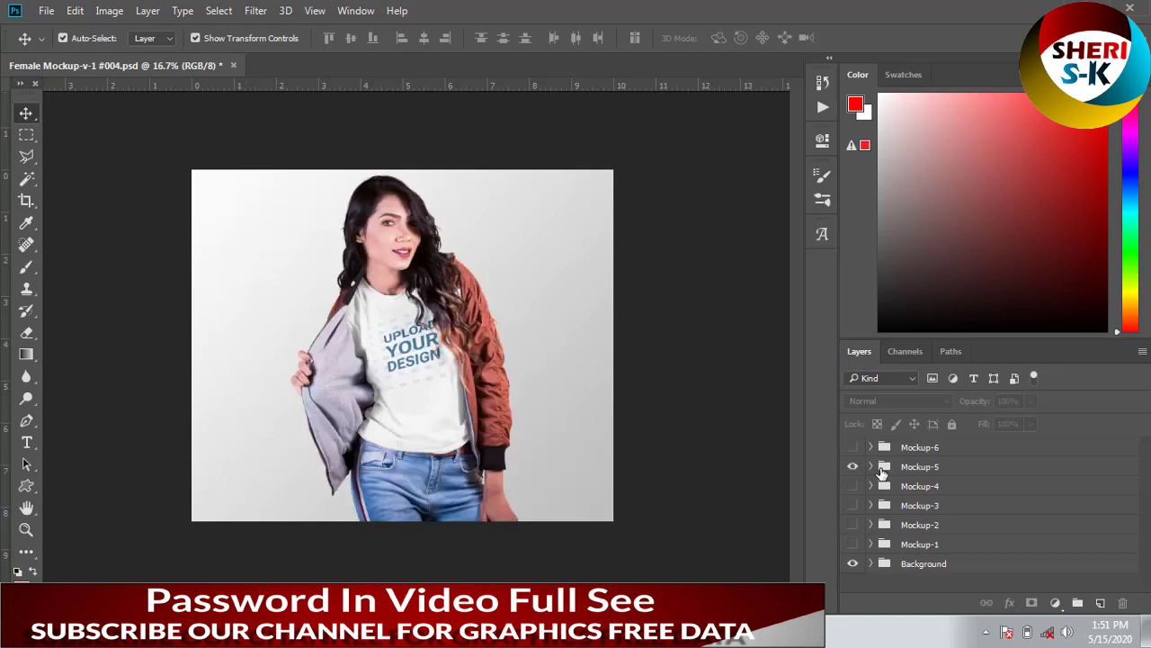
left_click(871, 466)
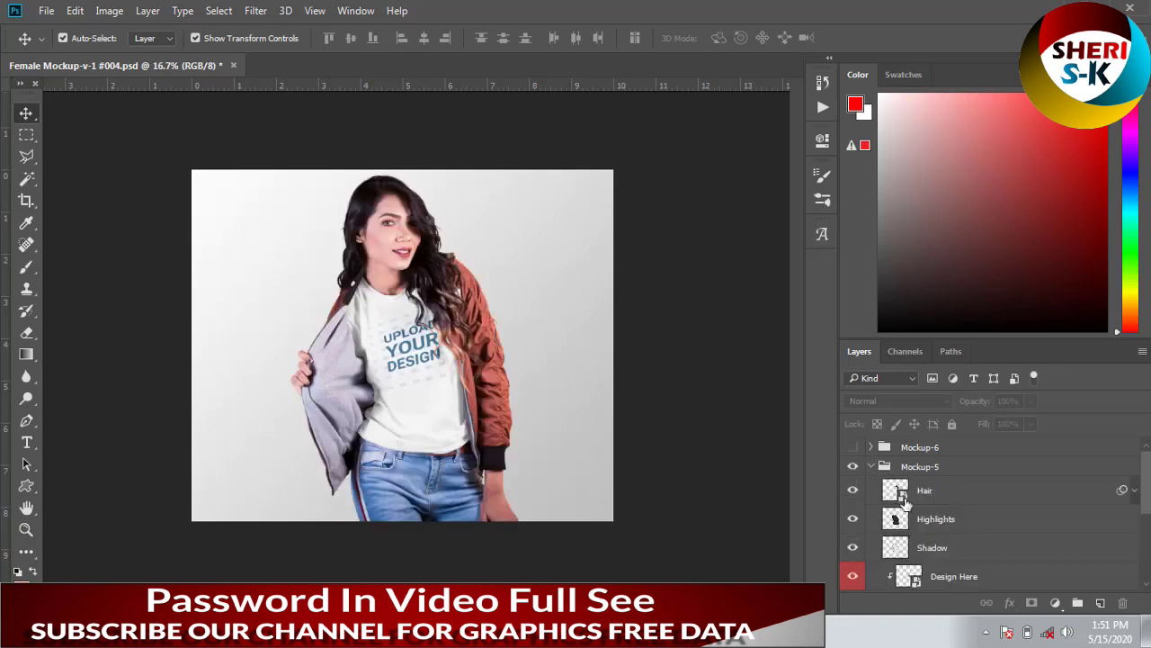
left_click(909, 500)
scroll(941, 550, "down", 1)
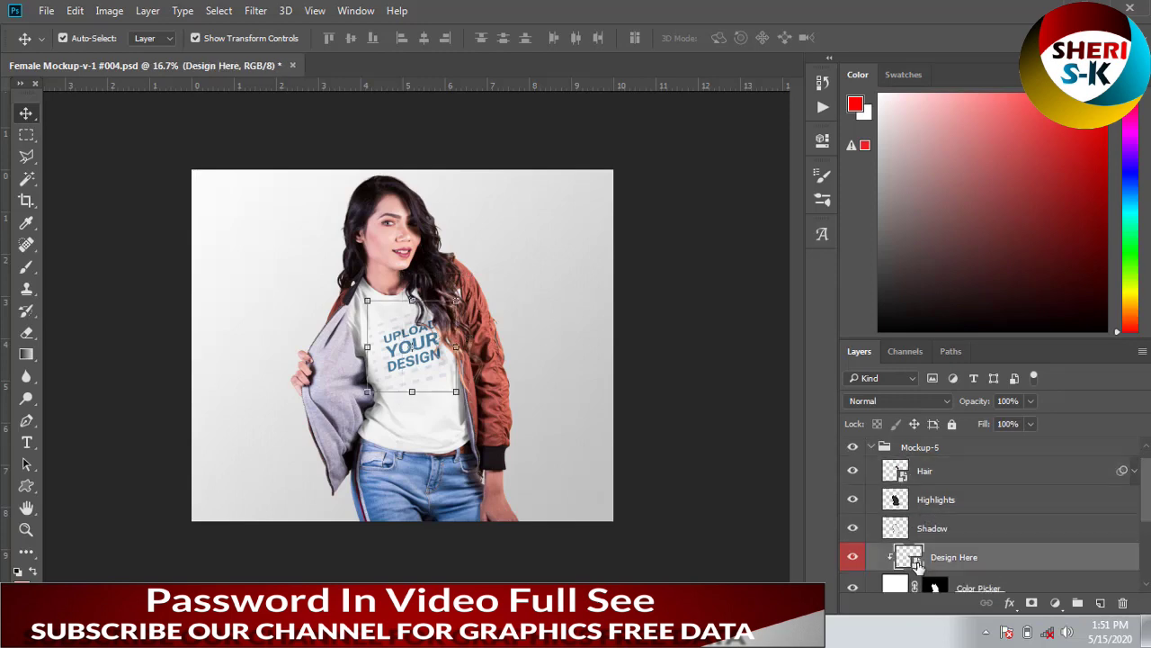
double_click(916, 560)
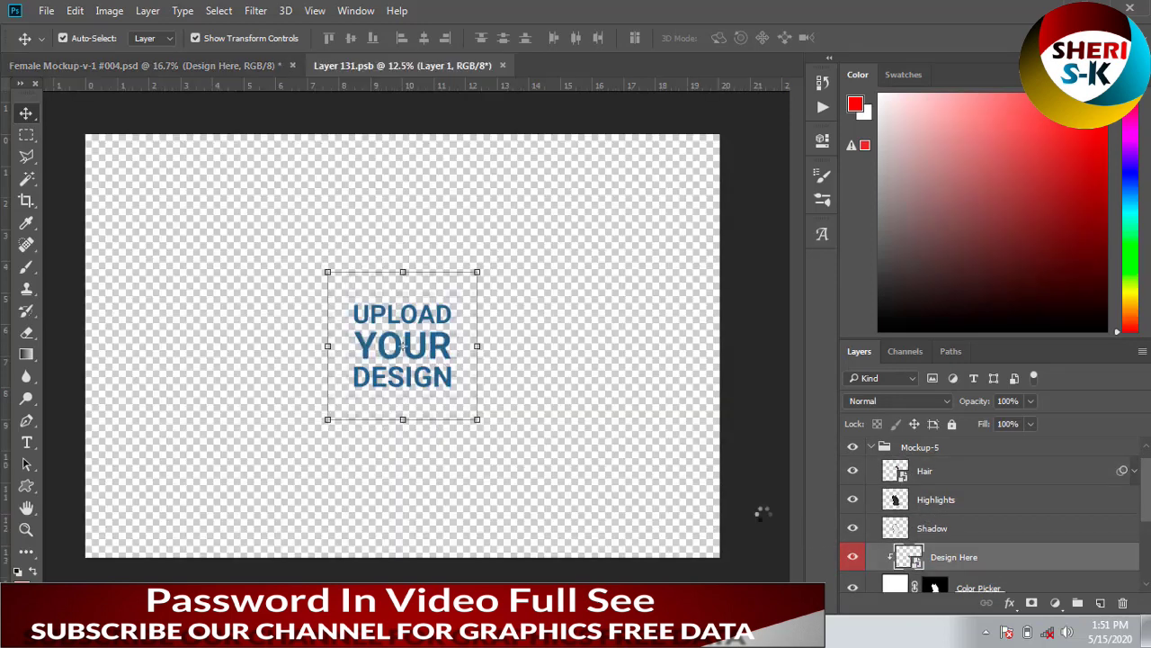
left_click(26, 442)
left_click(502, 66)
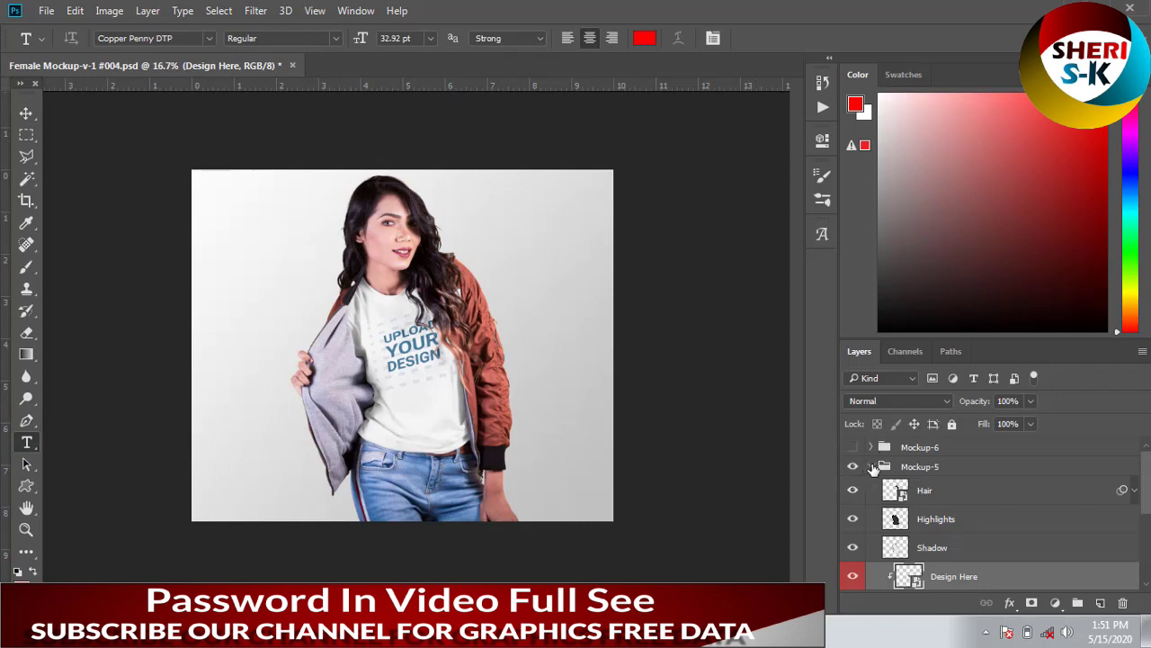
Hide Mockup-5 and show and expand the Mockup-1 scene.
left_click(870, 466)
left_click(853, 466)
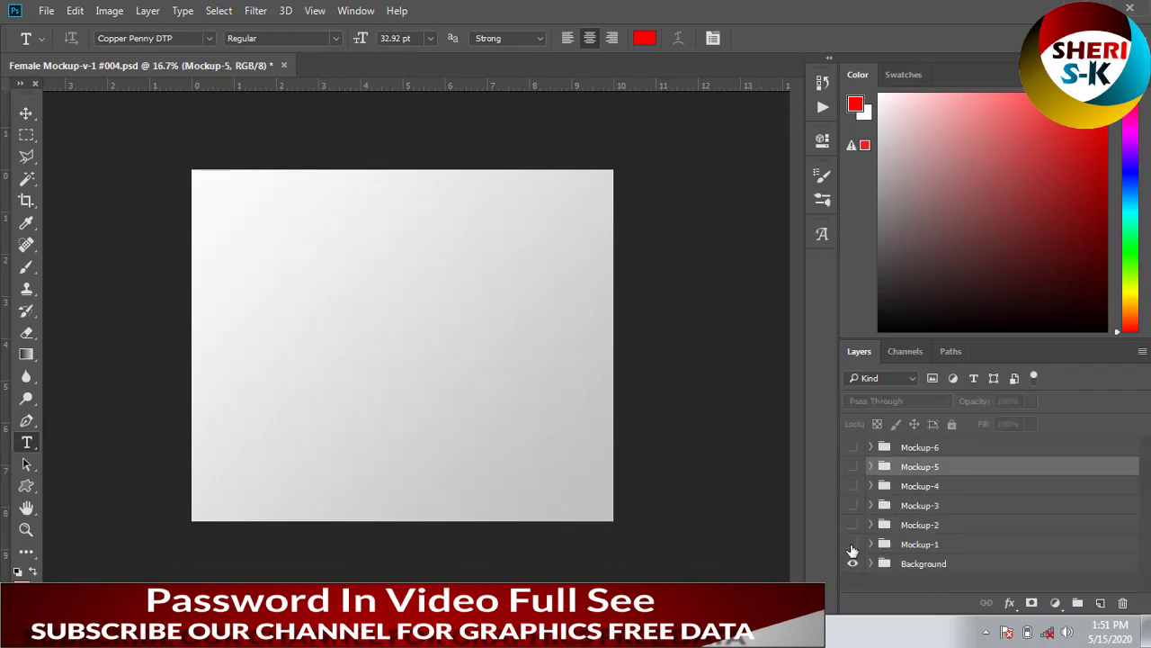
left_click(853, 545)
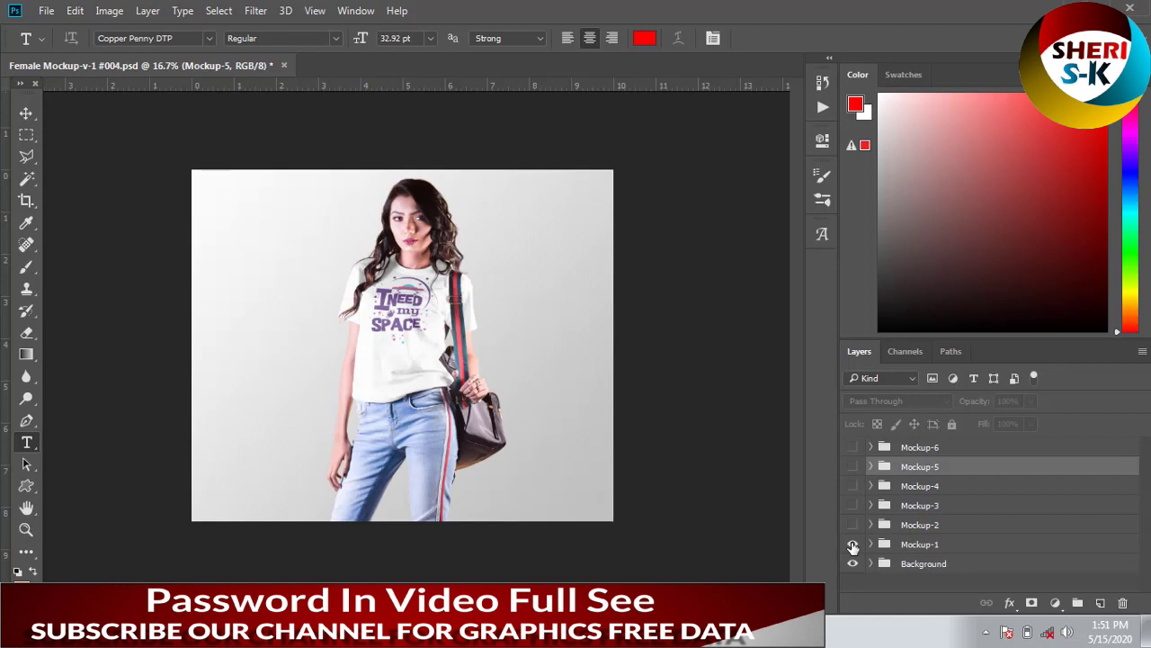
left_click(869, 544)
Inspect the Model smart object of Mockup-1 as Model.psb, then close it.
scroll(913, 511, "down", 3)
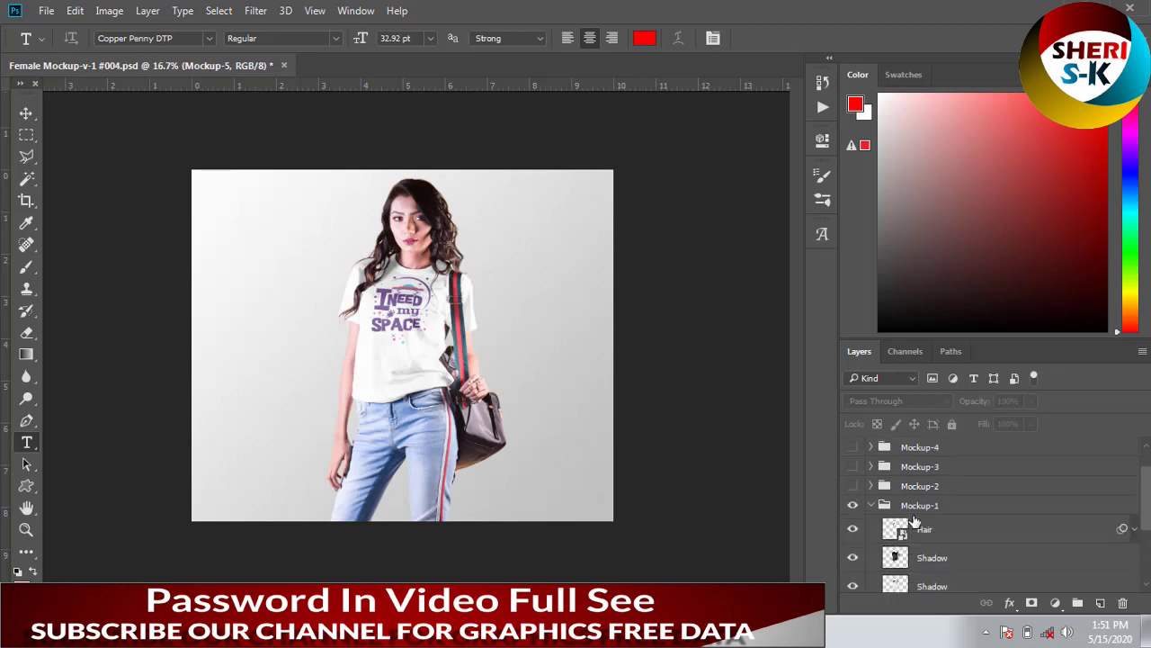
scroll(913, 511, "down", 1)
scroll(922, 490, "down", 1)
scroll(926, 482, "down", 1)
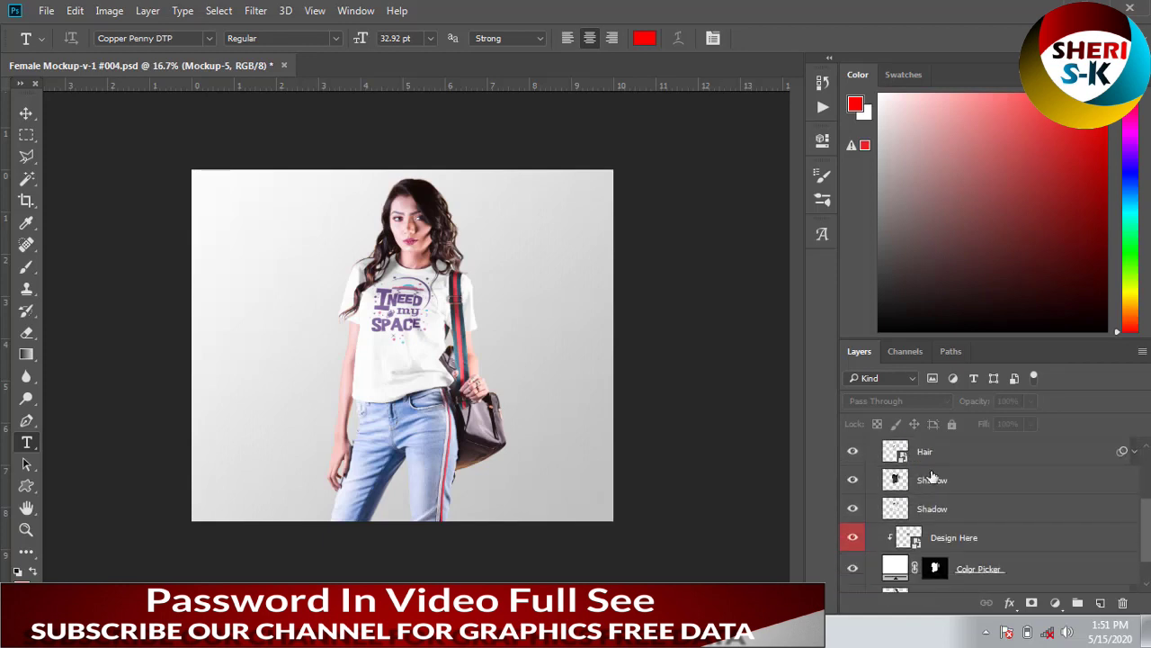
scroll(932, 477, "down", 1)
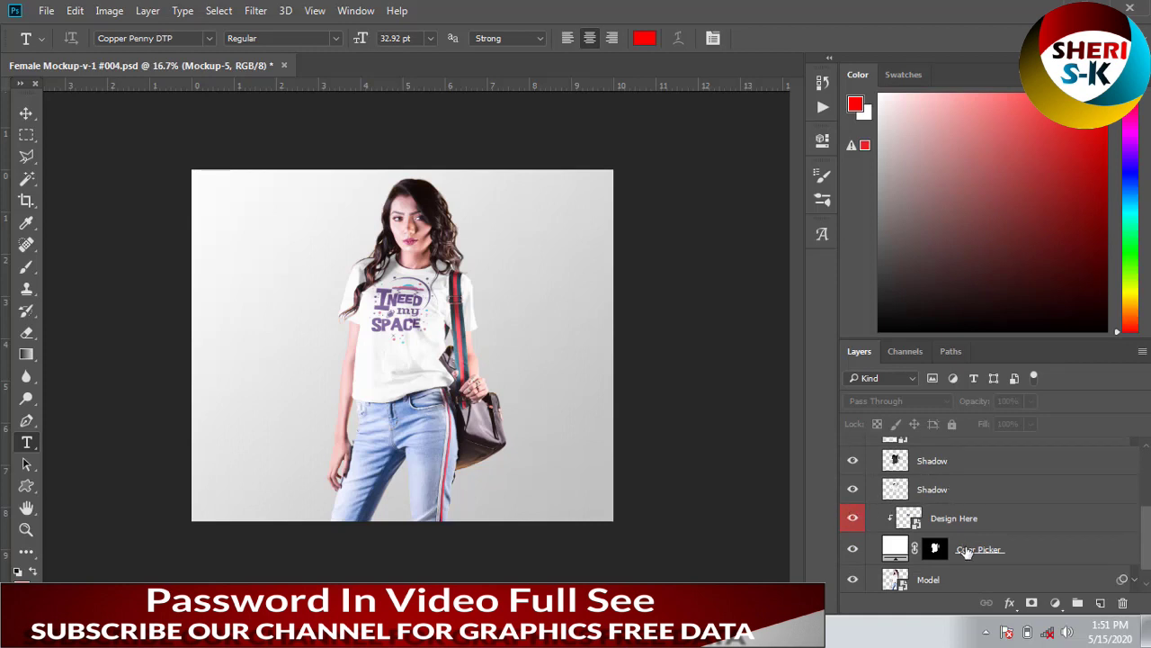
scroll(968, 564, "down", 1)
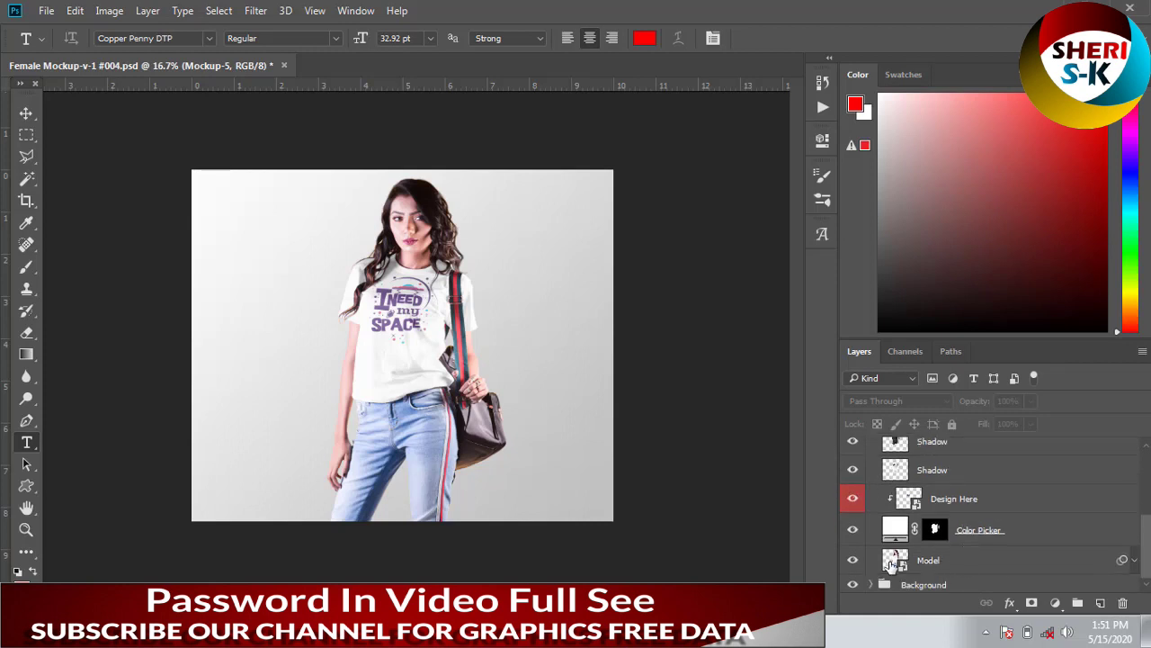
left_click(904, 564)
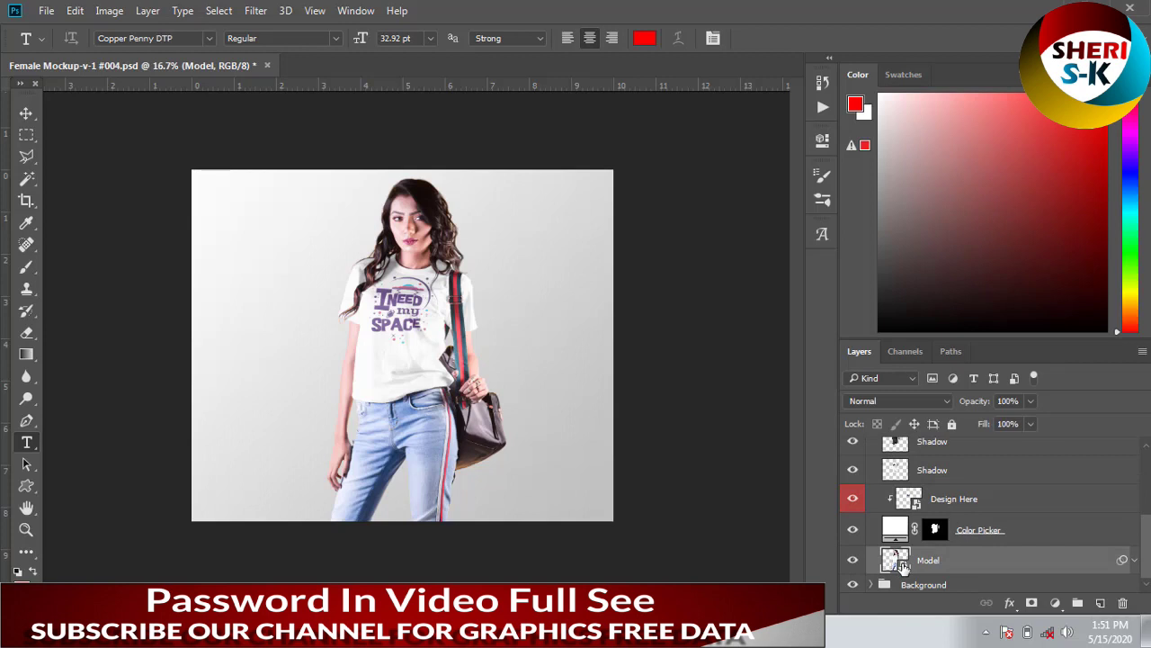
double_click(902, 562)
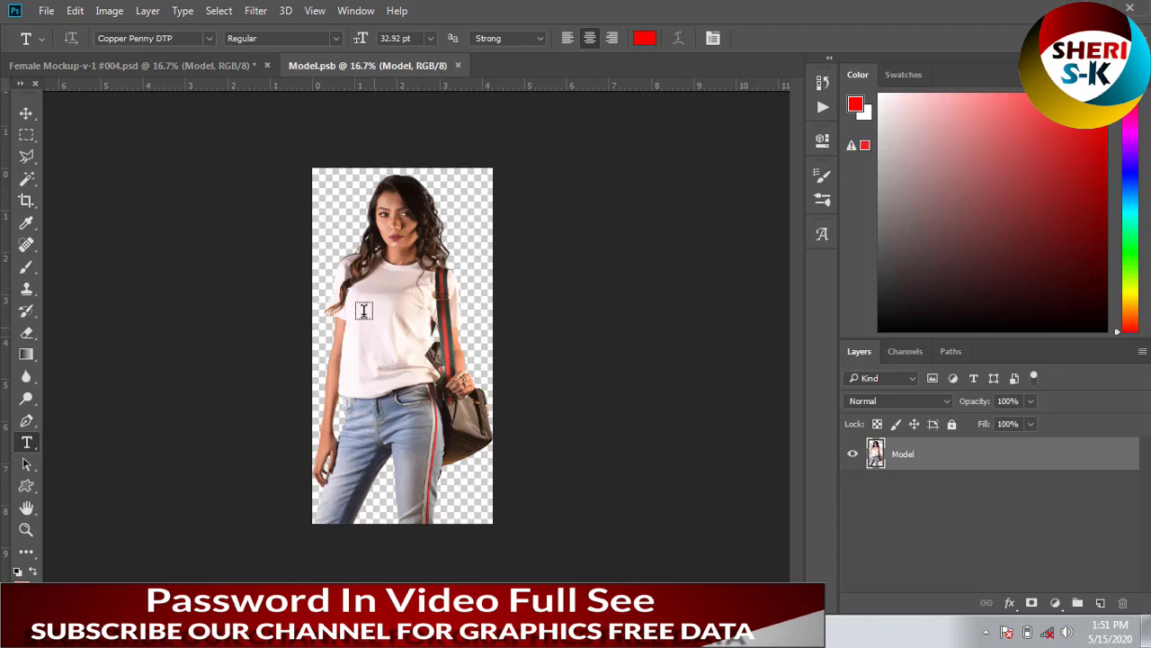
left_click(458, 67)
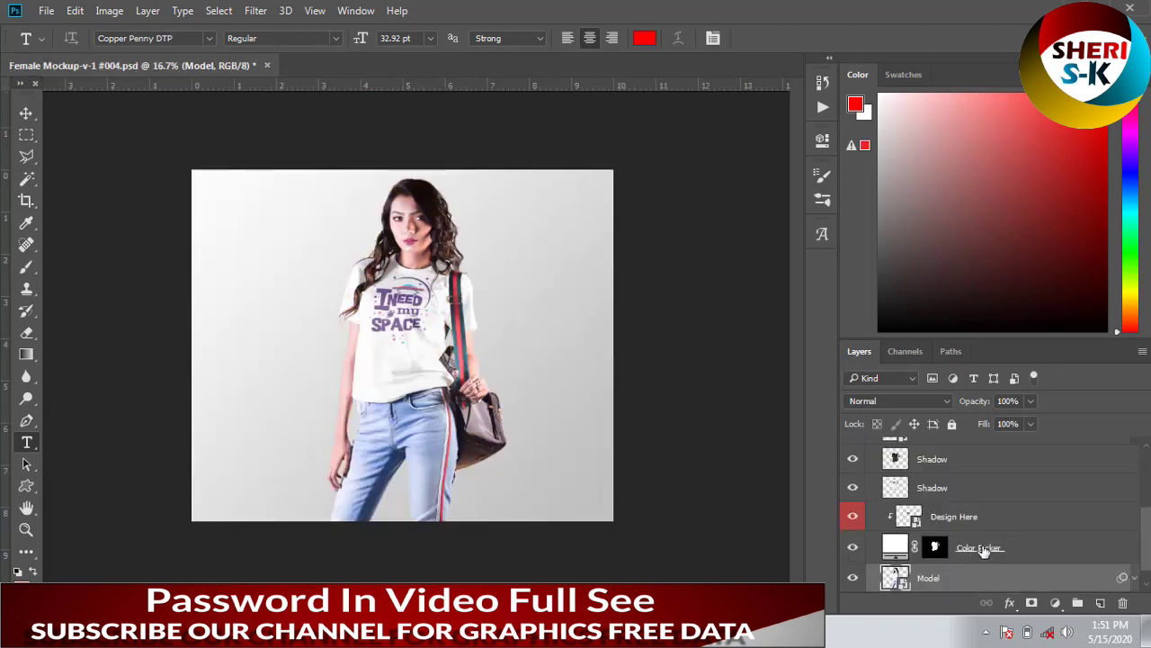
Add a Color Overlay effect to the Color Picker layer.
left_click(980, 551)
double_click(976, 549)
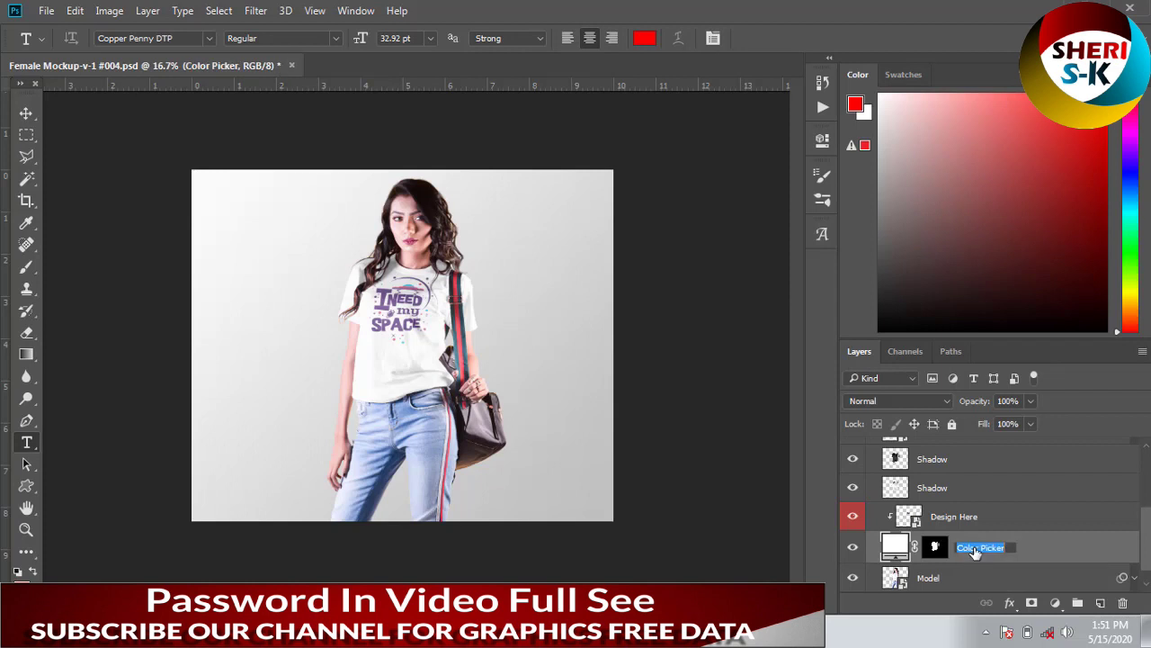
key("Return")
left_click(934, 547)
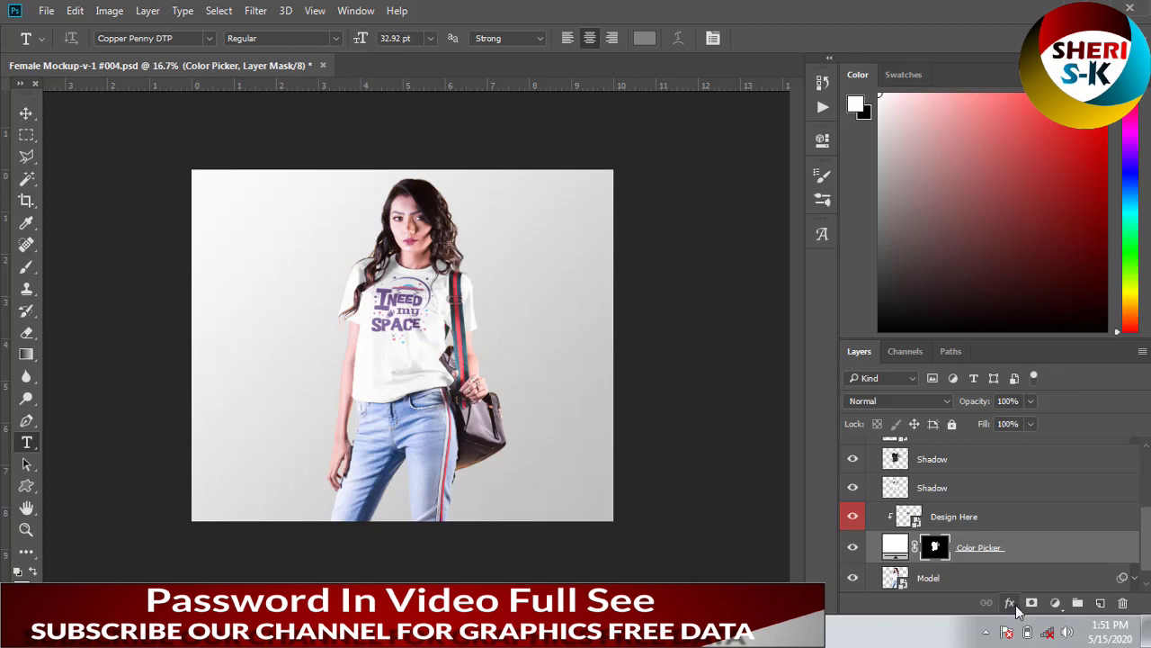
left_click(1009, 603)
left_click(975, 458)
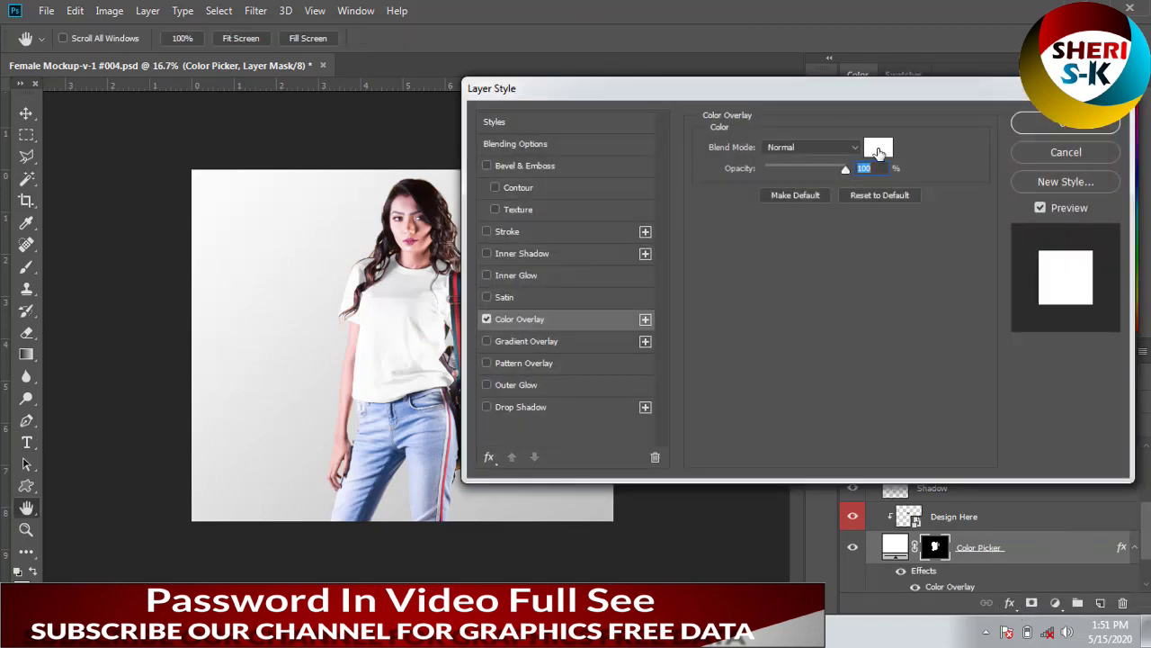
Set the overlay colour to purple 4b1a87 and apply the effect.
left_click(878, 151)
left_click(859, 198)
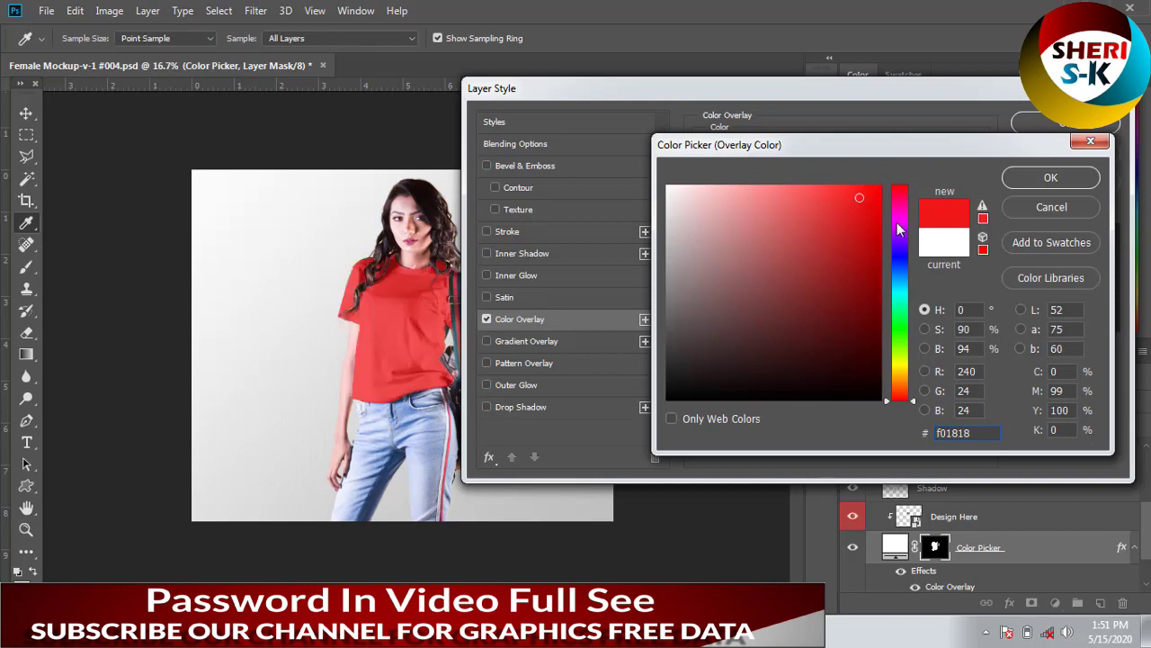
left_click_drag(871, 232, 825, 224)
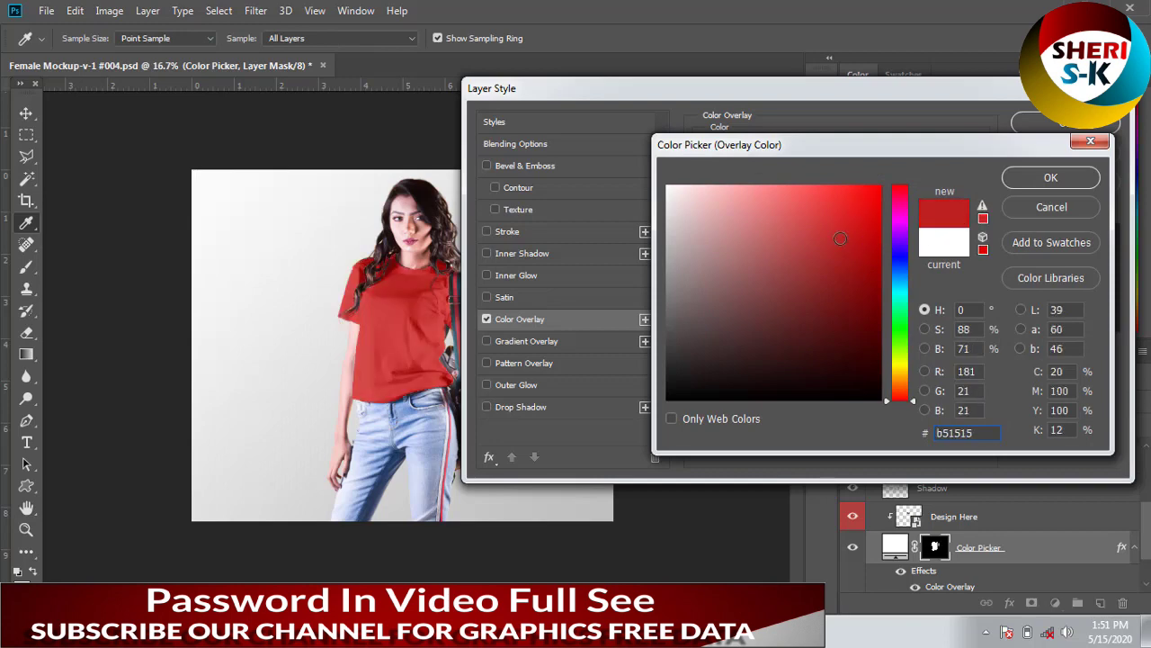
left_click(899, 301)
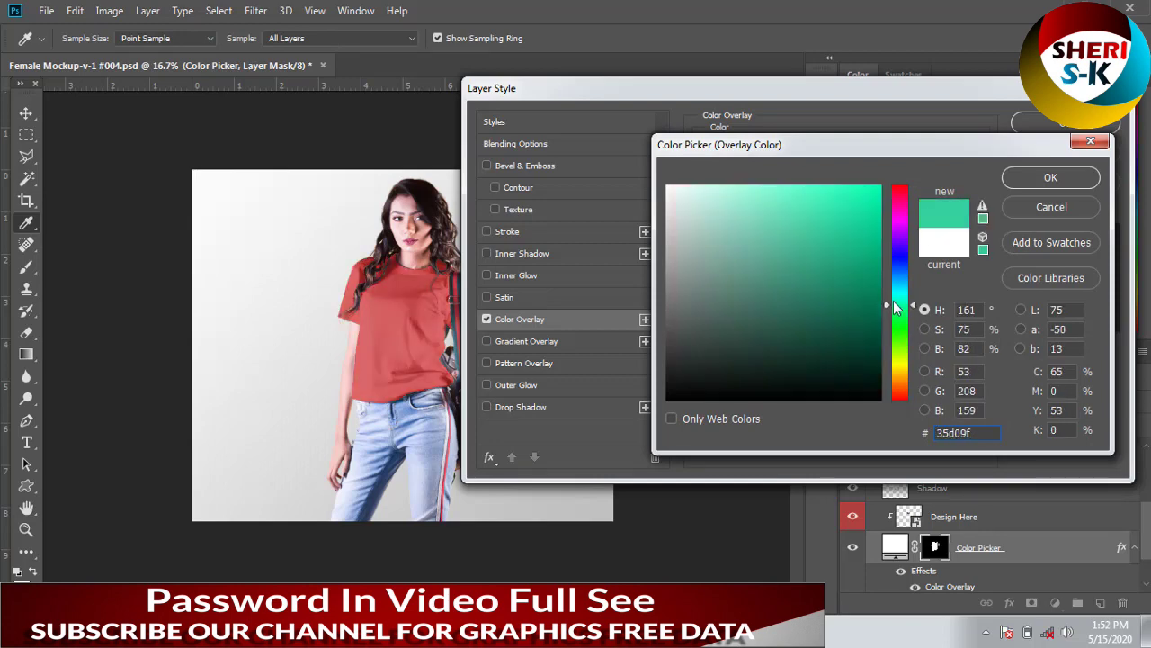
mouse_move(774, 255)
left_mouse_down()
mouse_move(749, 231)
mouse_move(775, 186)
left_mouse_up()
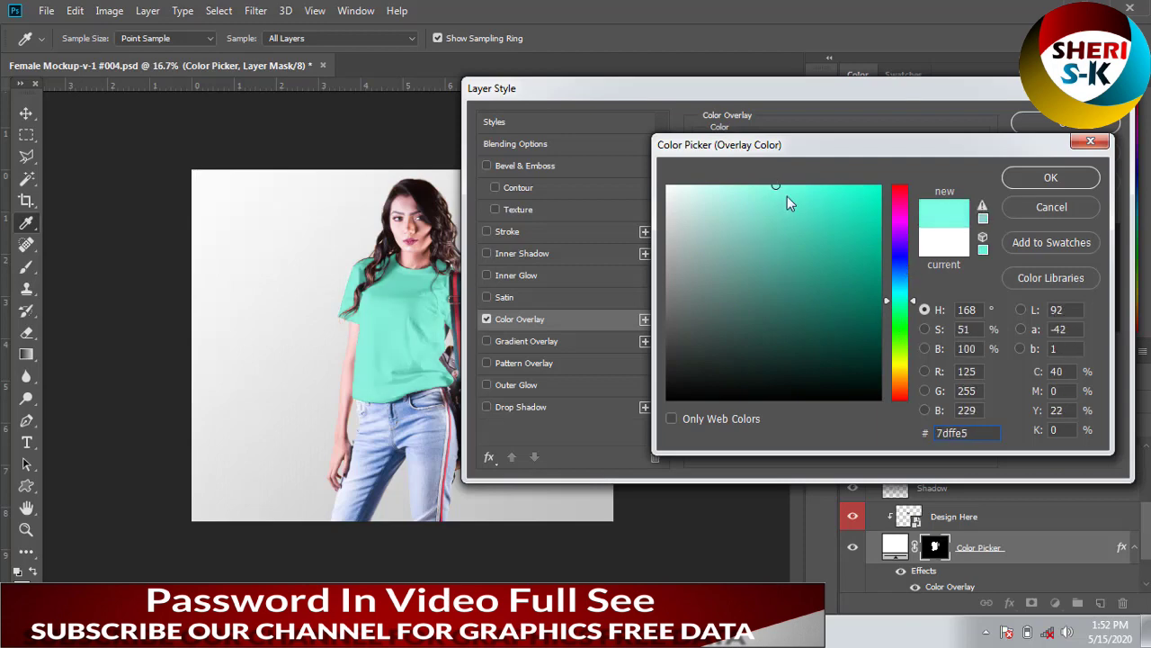
left_click(811, 268)
left_click_drag(908, 293, 899, 252)
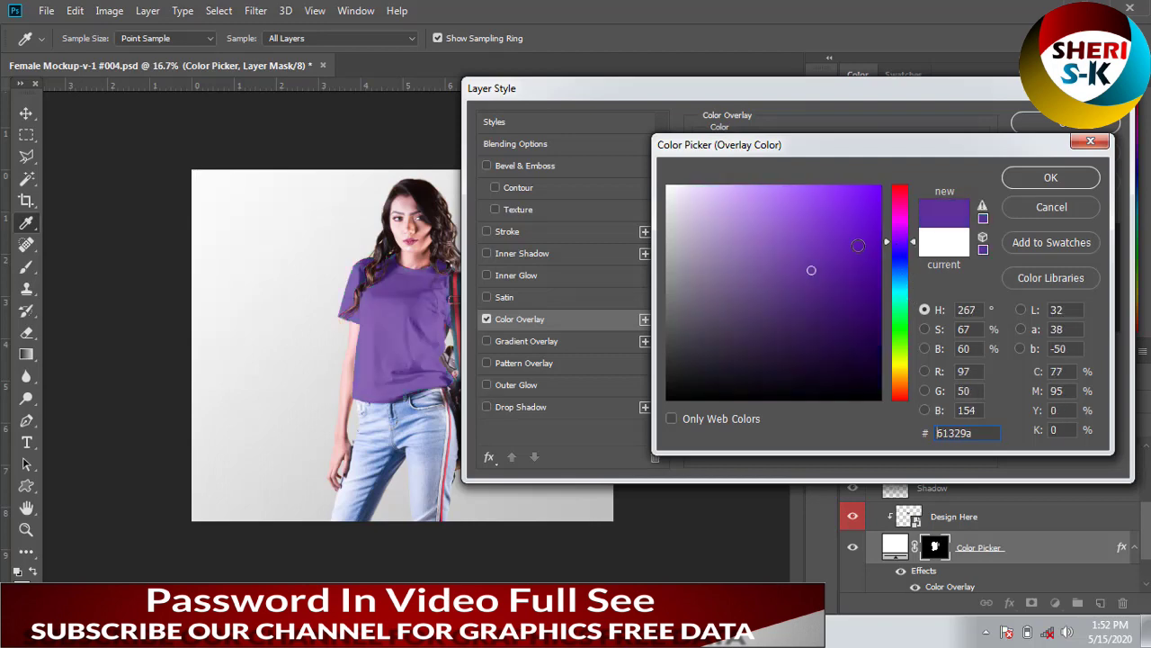
left_click(848, 221)
left_click_drag(849, 221, 840, 286)
left_click(1026, 179)
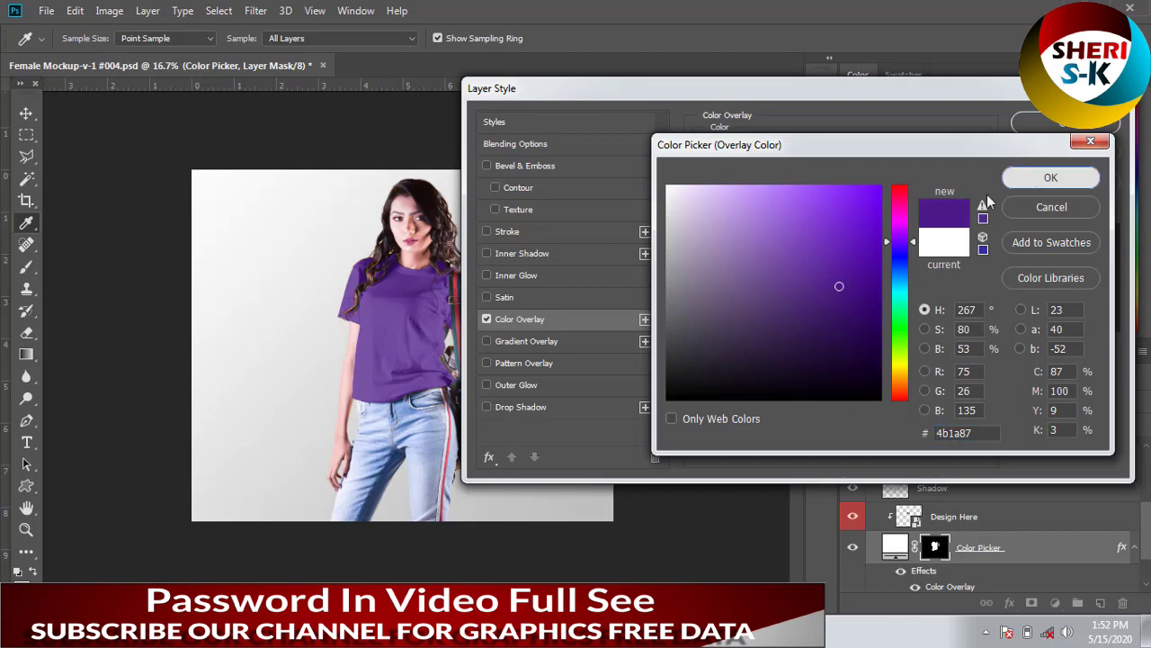
left_click(1043, 131)
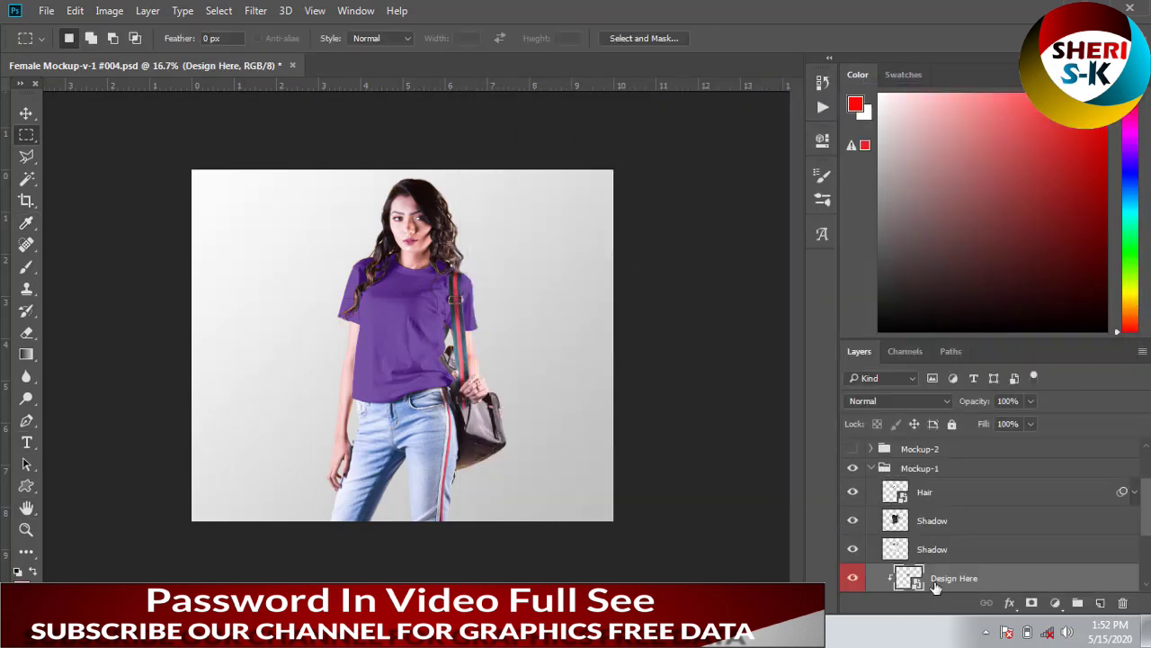
Hide Mockup-1 and preview Mockup-2 with its Close up and Long groups, then hide it.
left_click(871, 474)
left_click(870, 469)
left_click(852, 544)
left_click(853, 525)
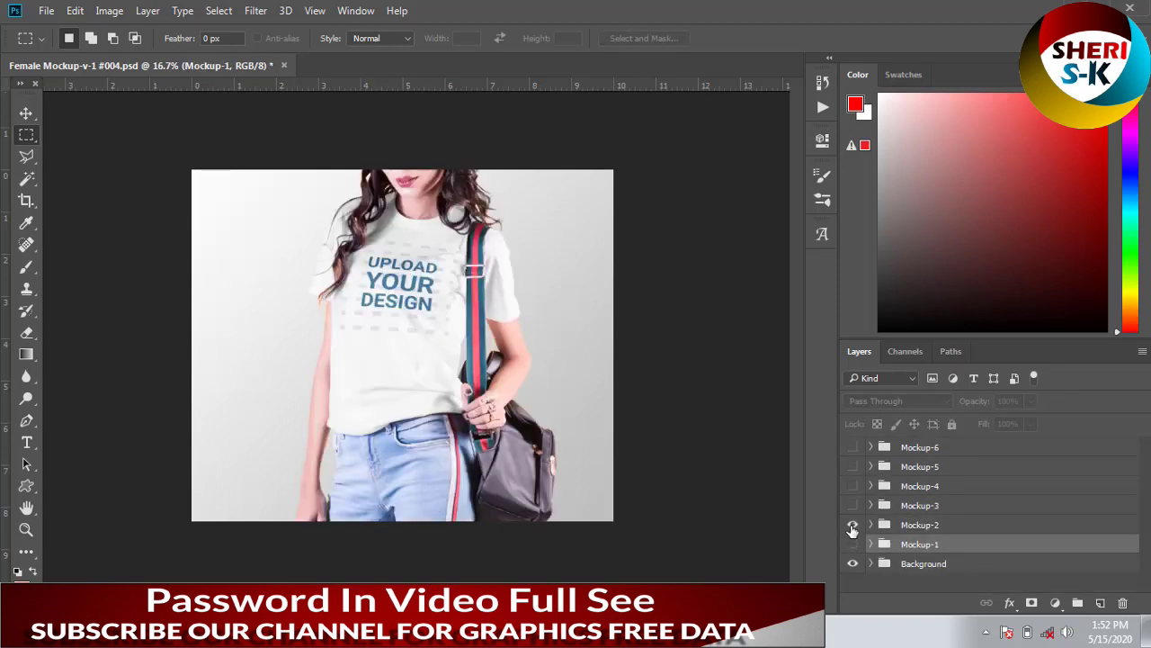
left_click(852, 527)
left_click(853, 526)
left_click(886, 526)
left_click(871, 524)
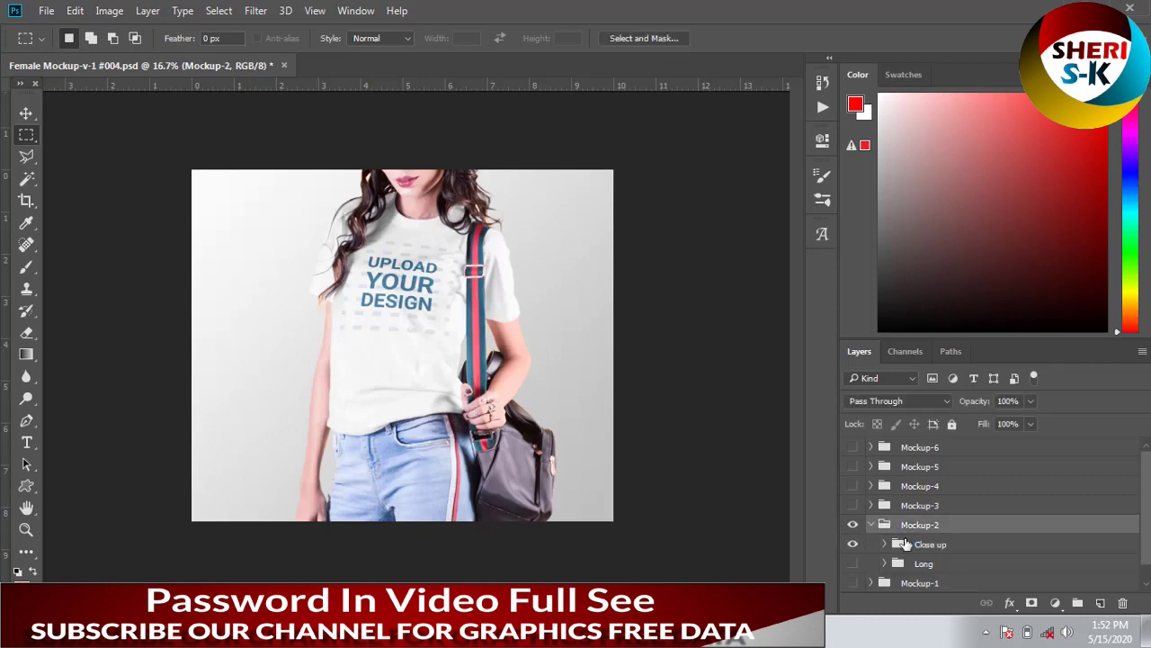
left_click(871, 524)
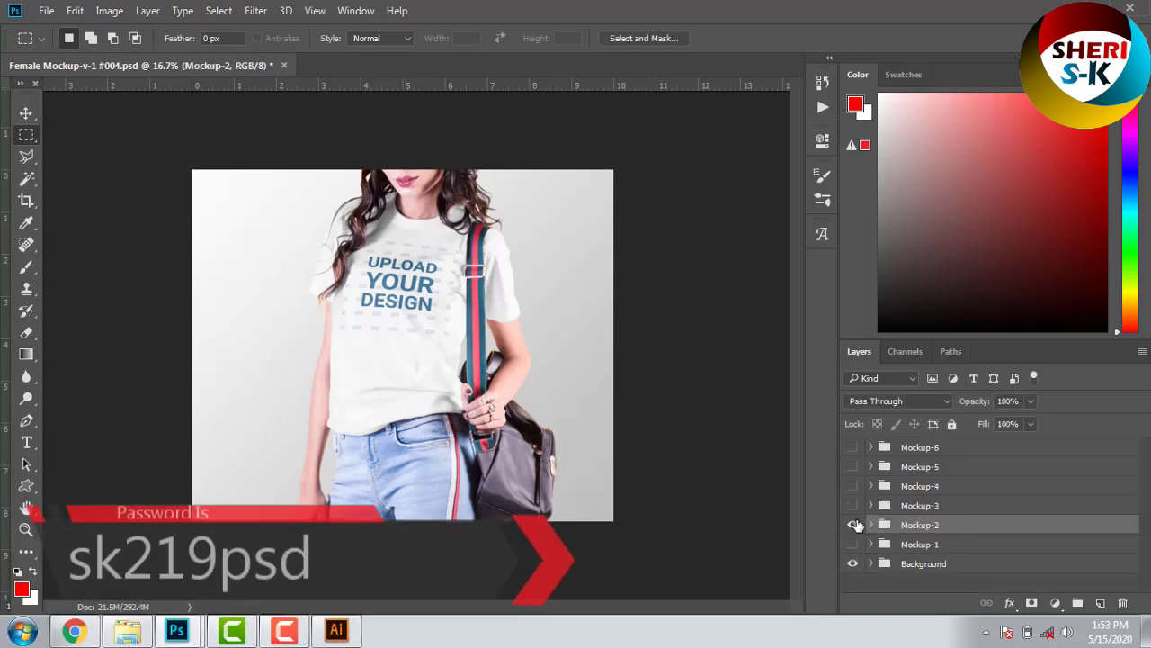
left_click(853, 525)
Show and expand the Mockup-3 scene and select its Design Here layer.
left_click(853, 505)
left_click(894, 508)
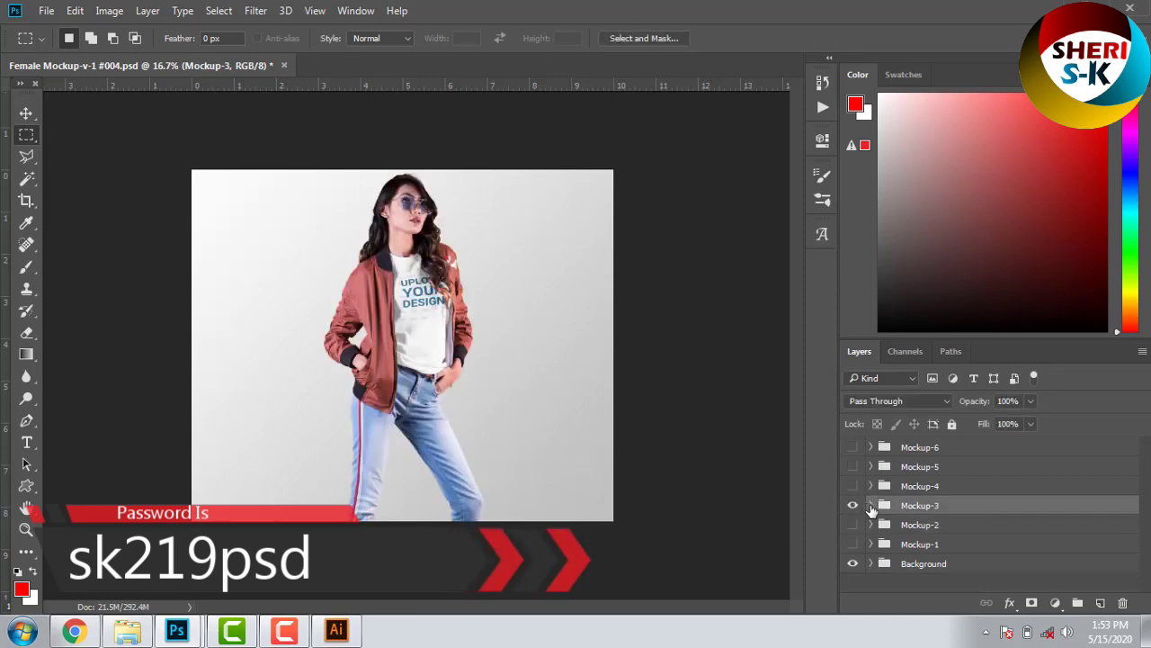
left_click(870, 506)
scroll(959, 569, "down", 3)
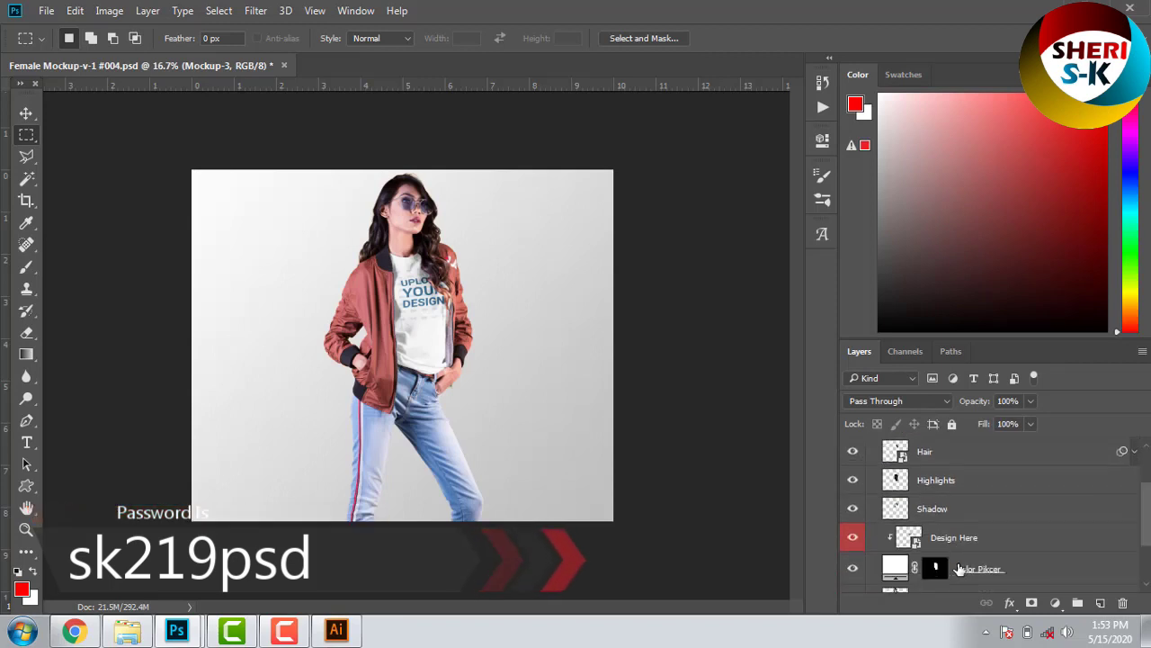
left_click(915, 541)
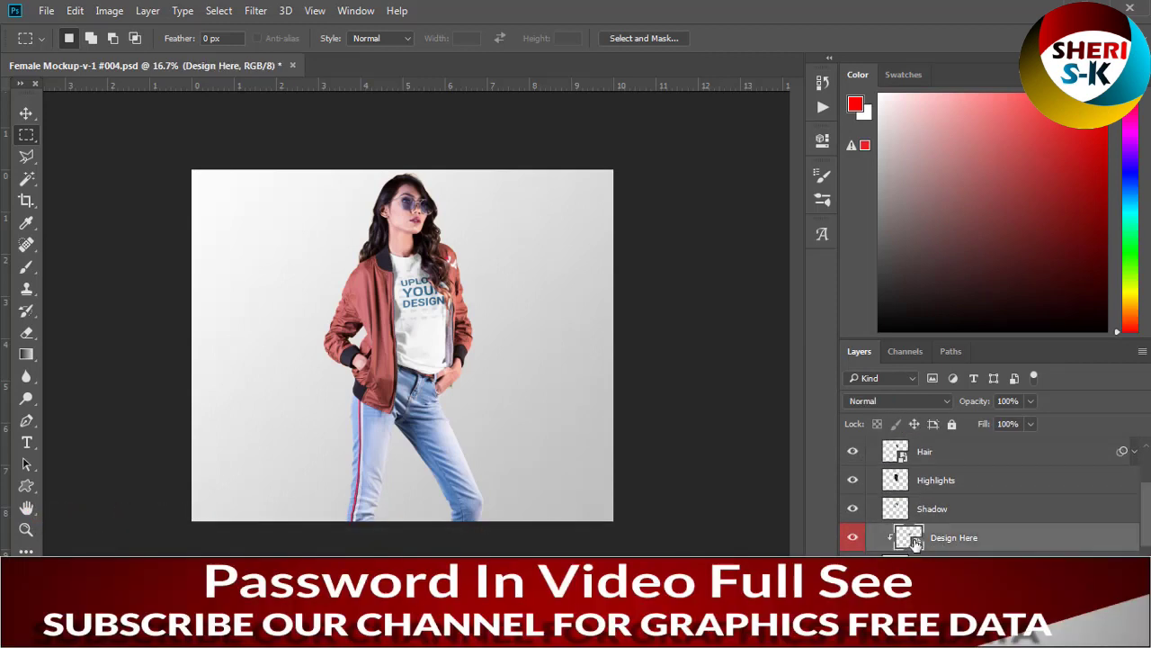
scroll(915, 542, "down", 1)
scroll(936, 513, "down", 1)
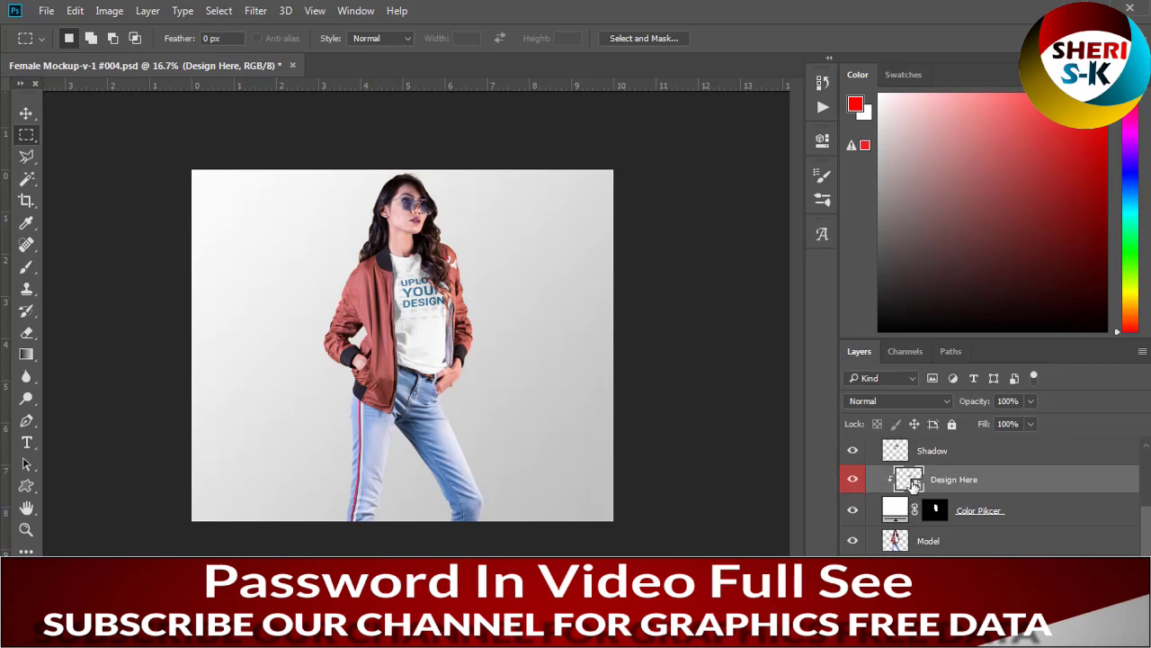
scroll(900, 525, "down", 1)
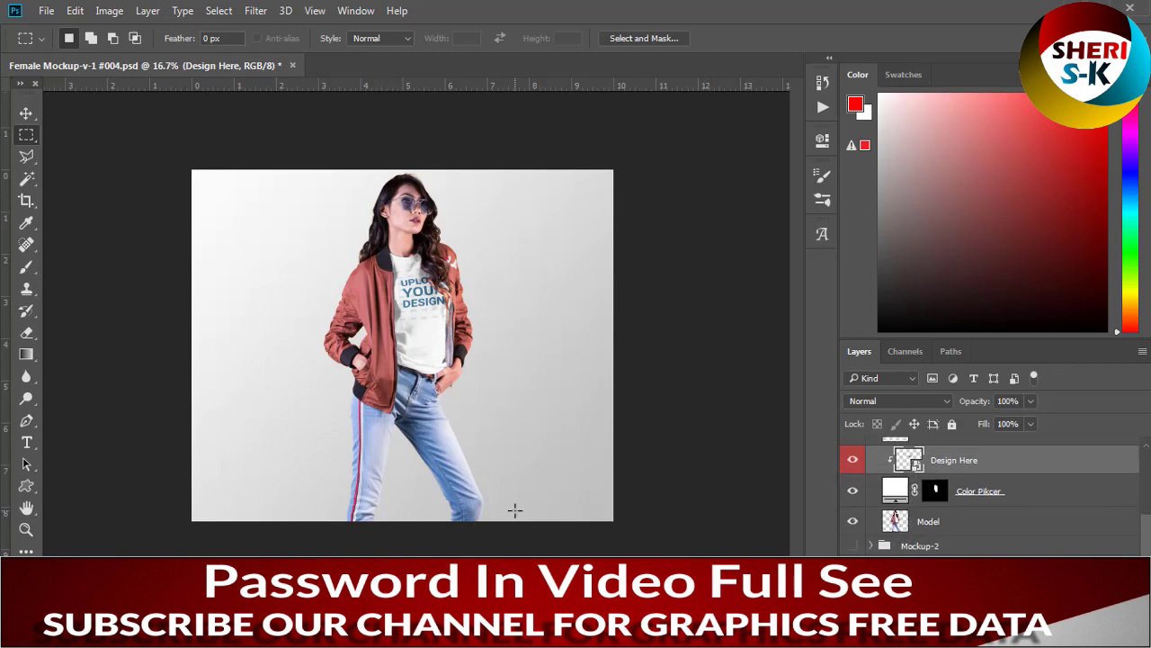